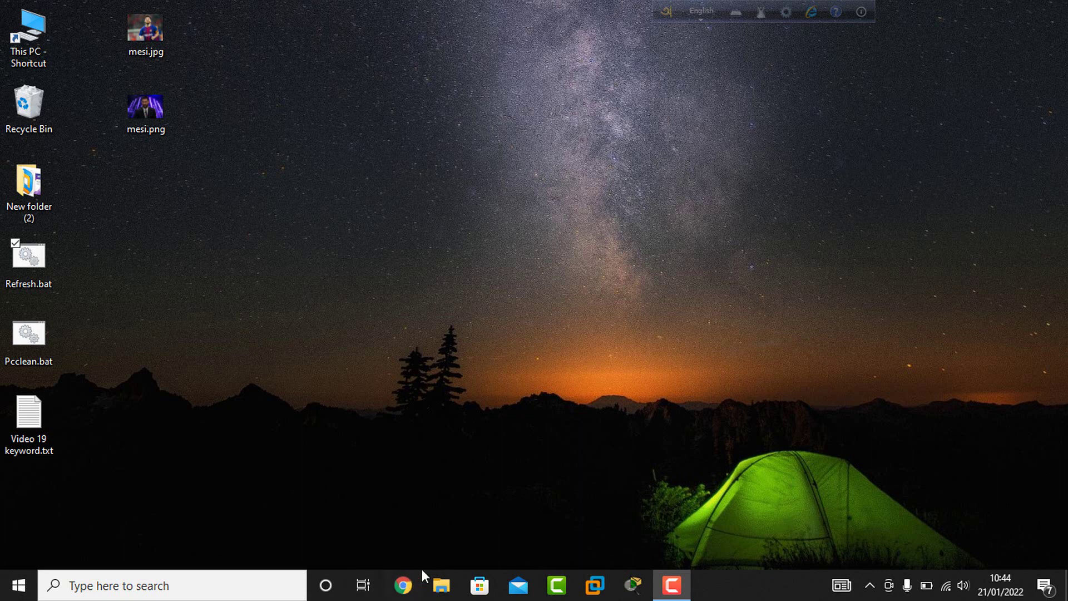
pyautogui.click(418, 528)
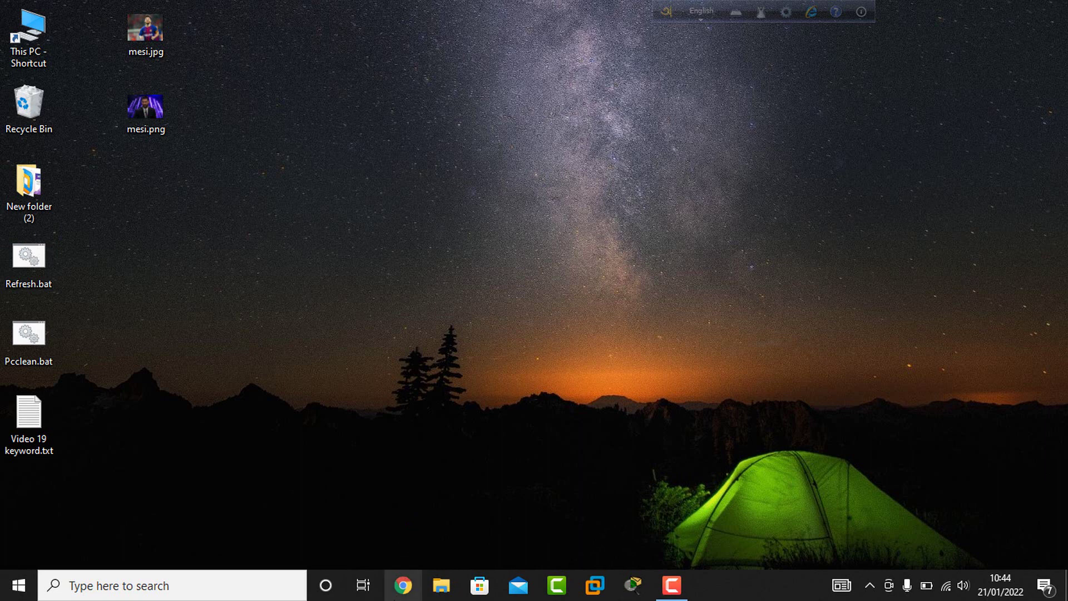
pyautogui.click(403, 585)
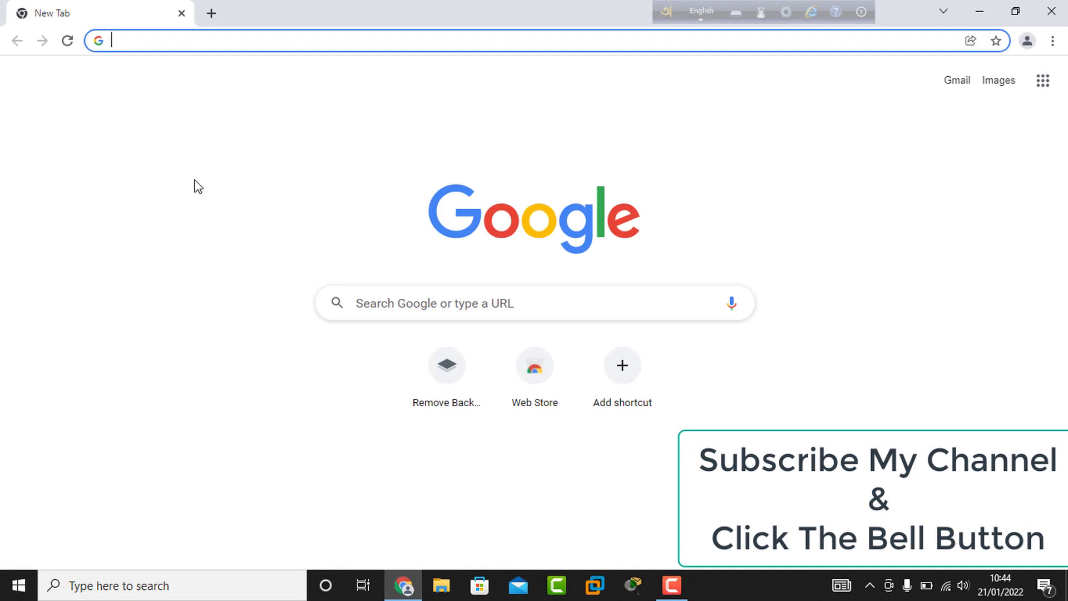
pyautogui.click(184, 38)
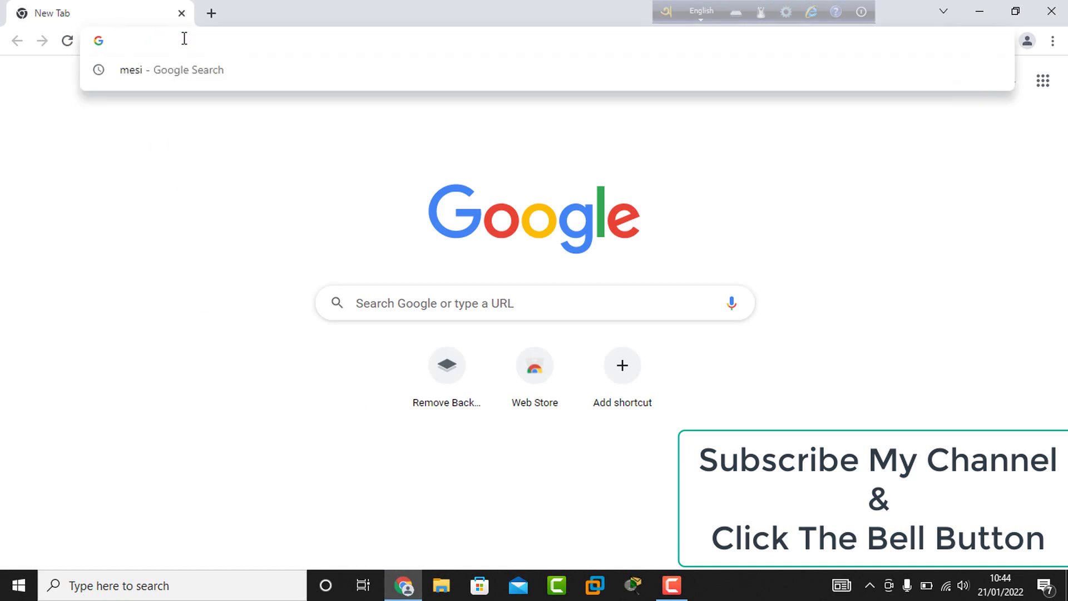
pyautogui.write('re')
pyautogui.press('BackSpace')
pyautogui.press('BackSpace')
pyautogui.press('BackSpace')
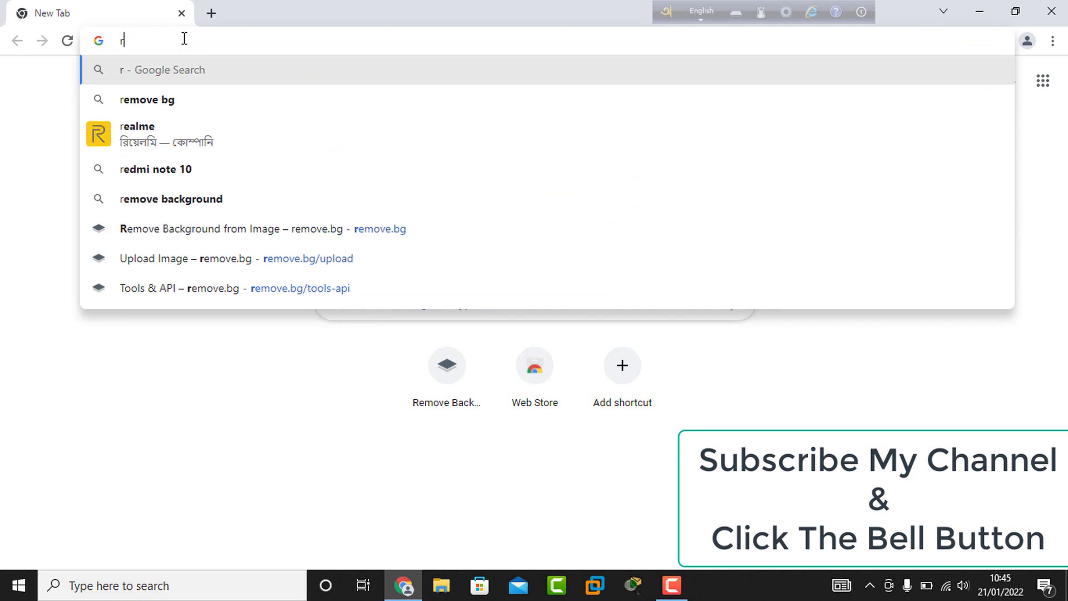
pyautogui.write('www.')
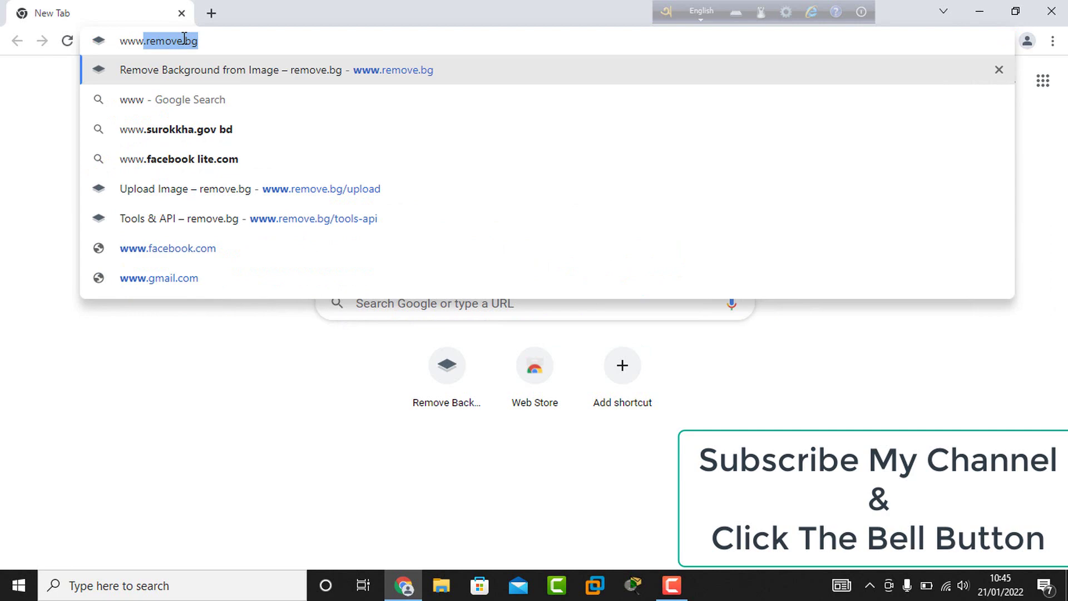
pyautogui.write('.')
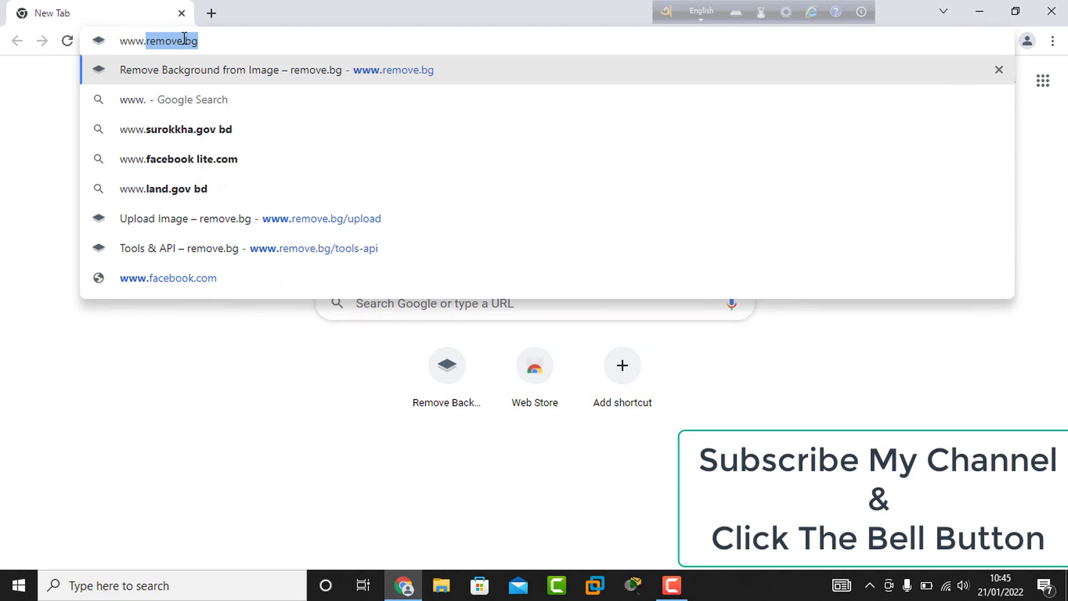
pyautogui.write('re')
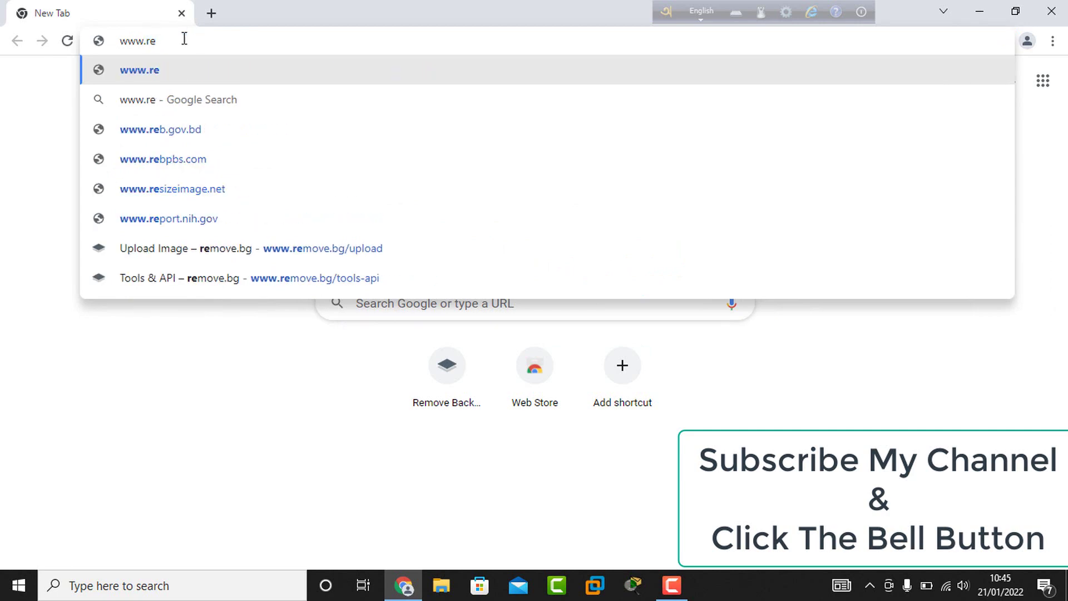
pyautogui.write('move')
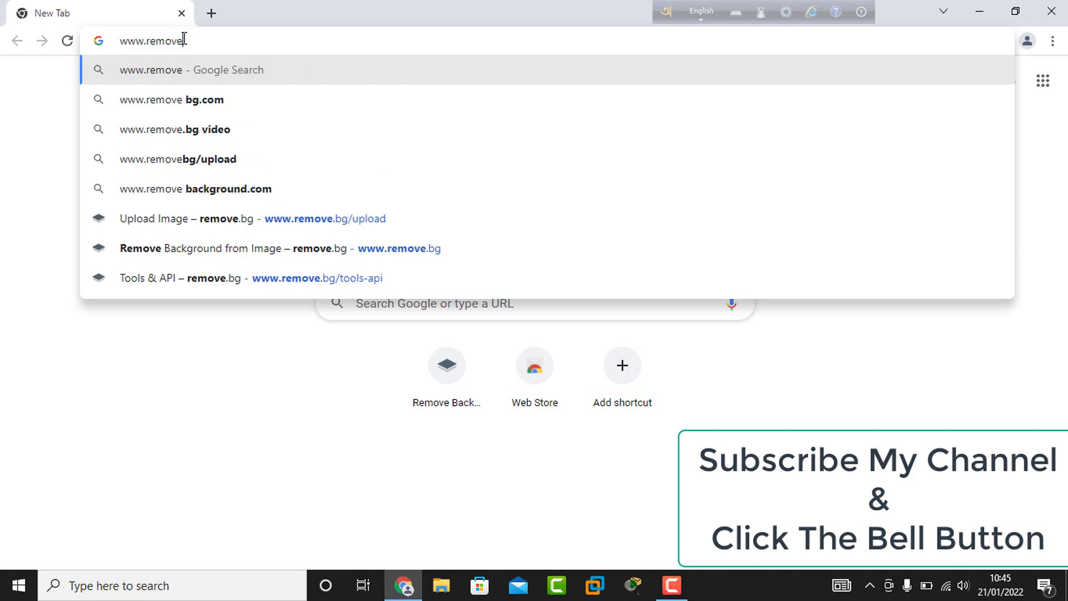
pyautogui.write('.')
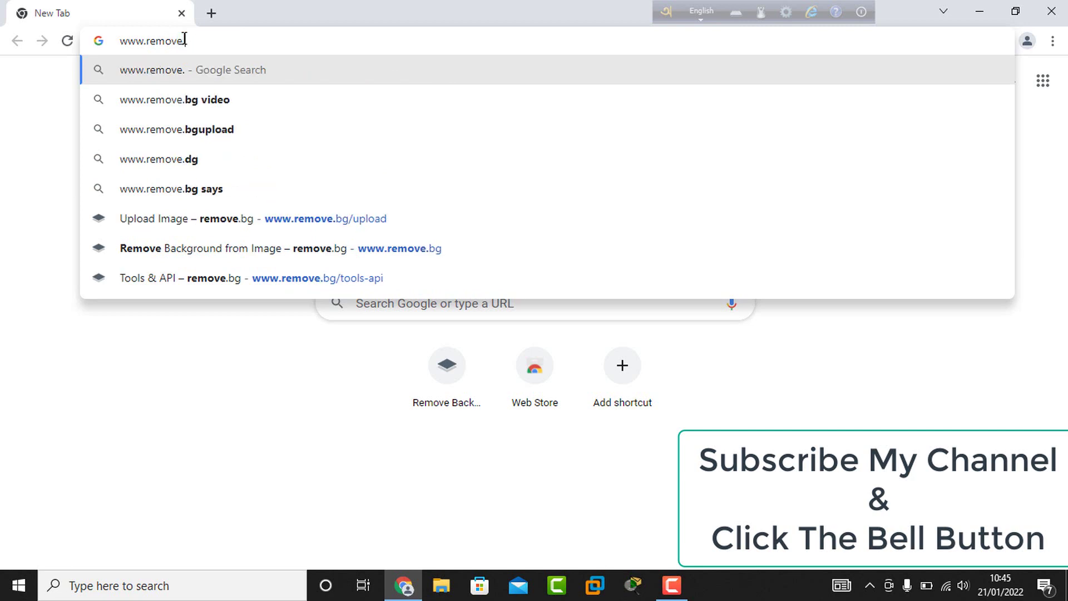
pyautogui.write('b')
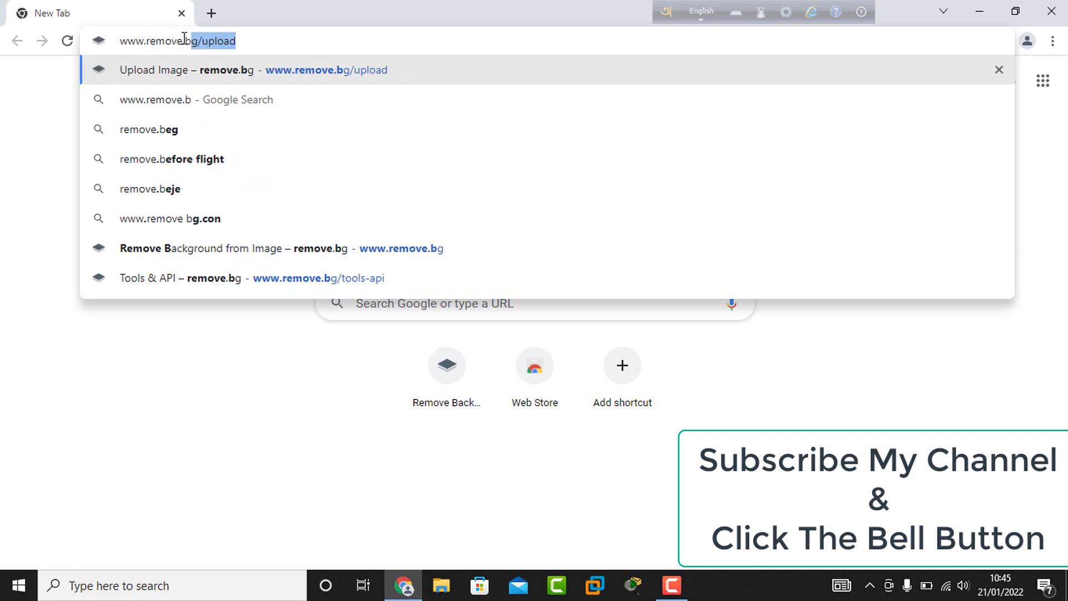
pyautogui.write('g')
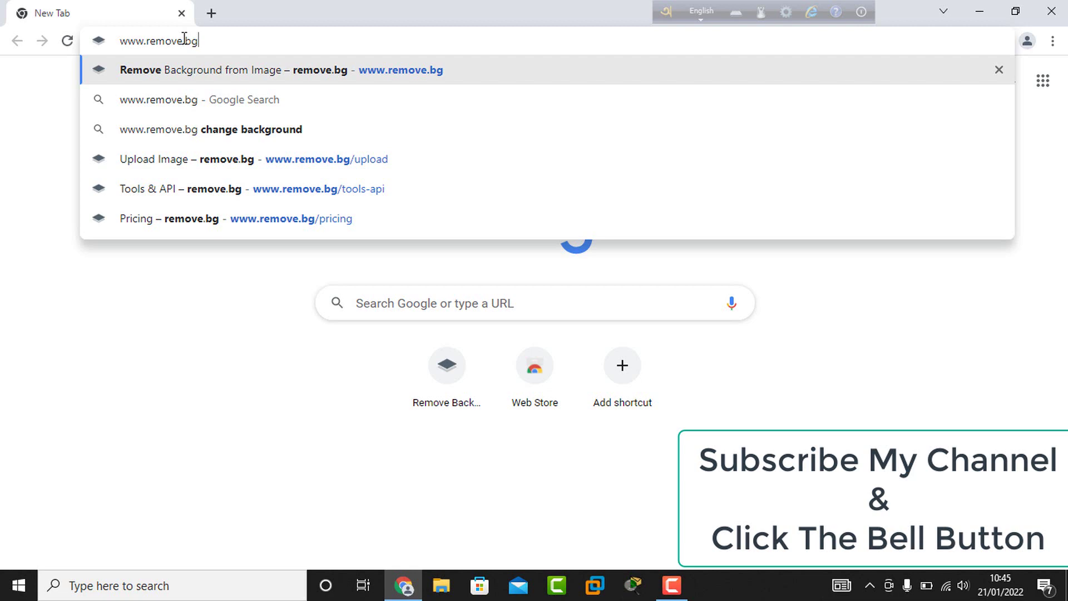
pyautogui.press('Return')
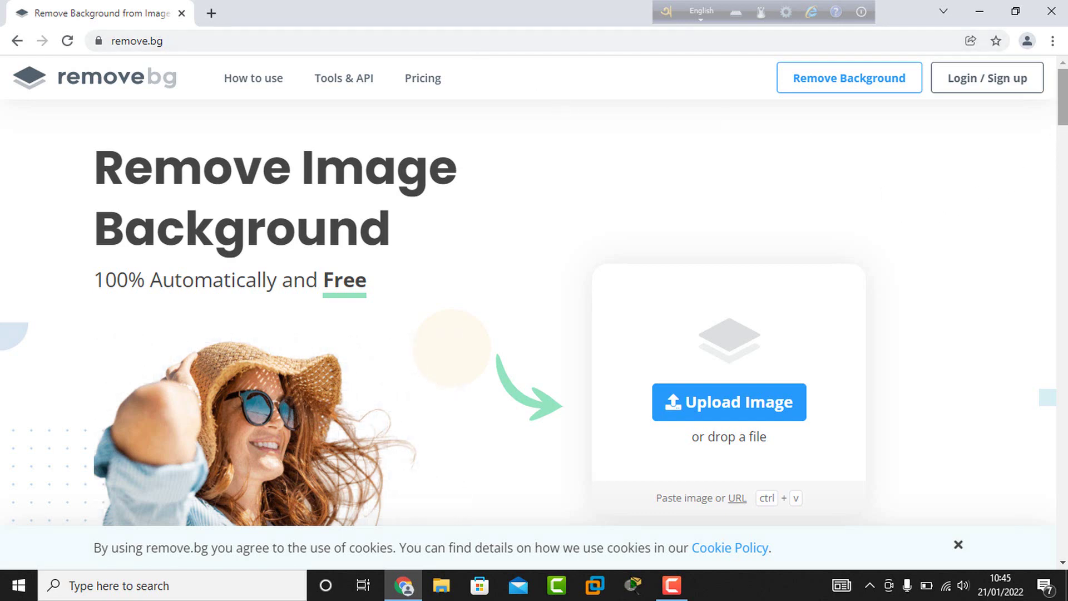
# Scroll through the remove.bg homepage and return near the top to the upload area.
pyautogui.moveTo(1064, 111); pyautogui.dragTo(1021, 83)
pyautogui.moveTo(1063, 111)
pyautogui.mouseDown()
pyautogui.moveTo(1063, 154)
pyautogui.moveTo(1063, 112)
pyautogui.moveTo(1063, 122)
pyautogui.mouseUp()
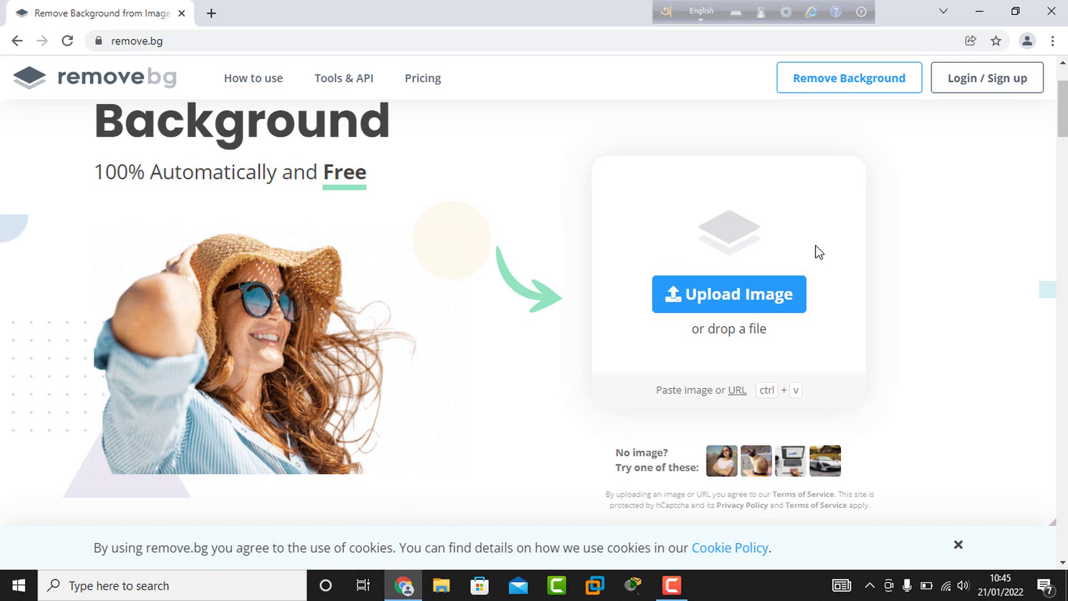
# Upload mesi.png from the Desktop to remove.bg.
pyautogui.click(721, 300)
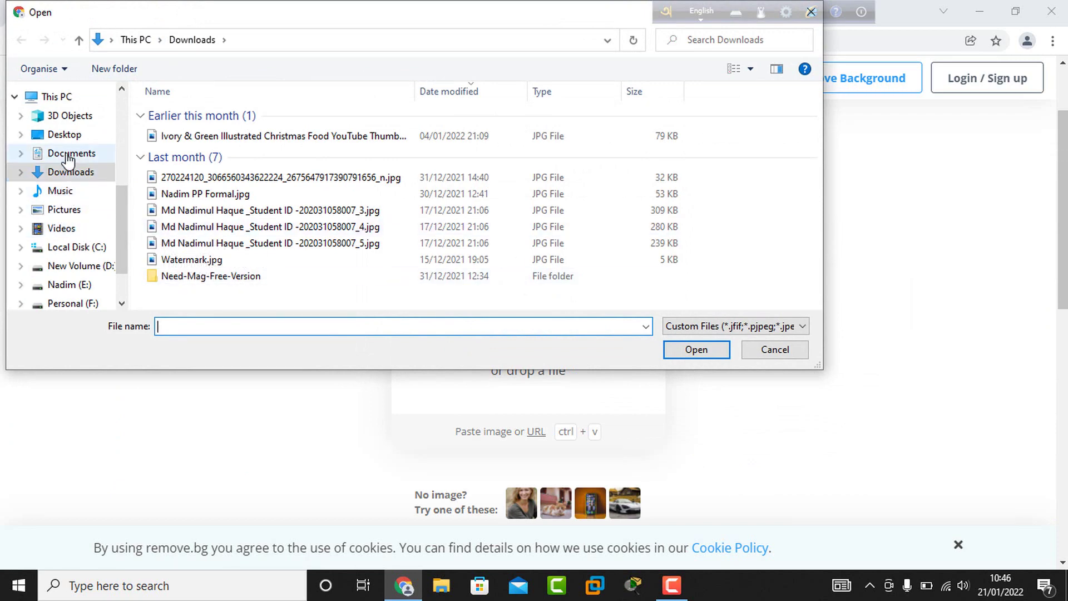
pyautogui.click(66, 135)
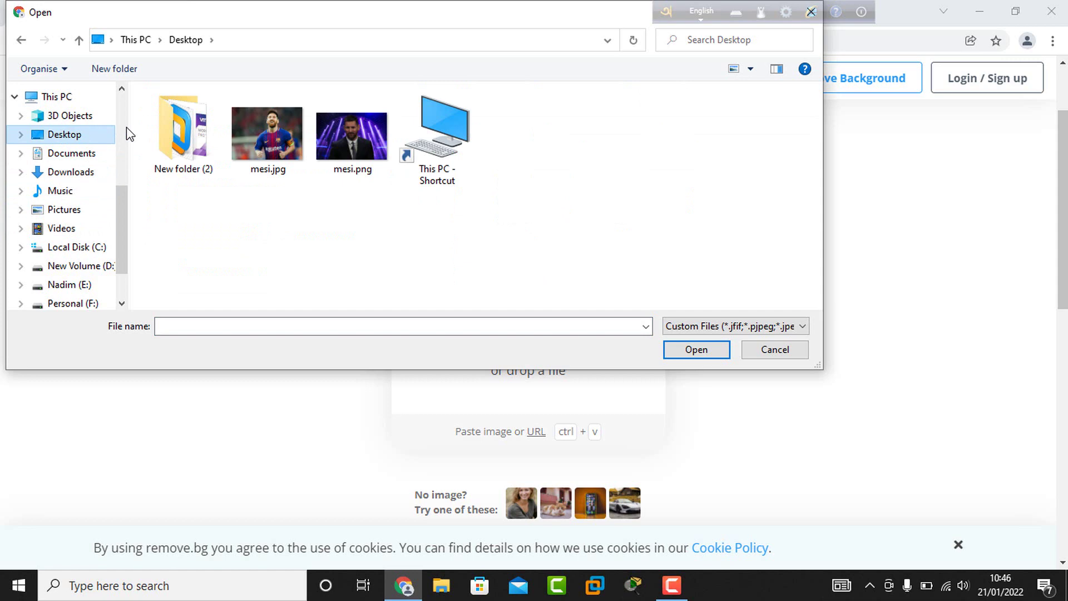
pyautogui.click(359, 156)
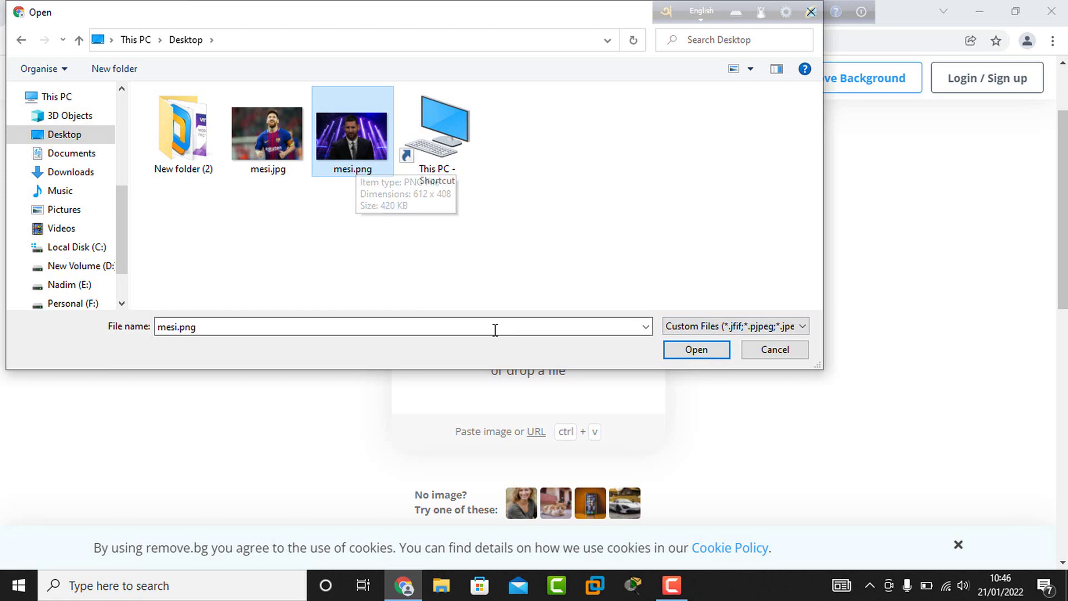
pyautogui.click(692, 351)
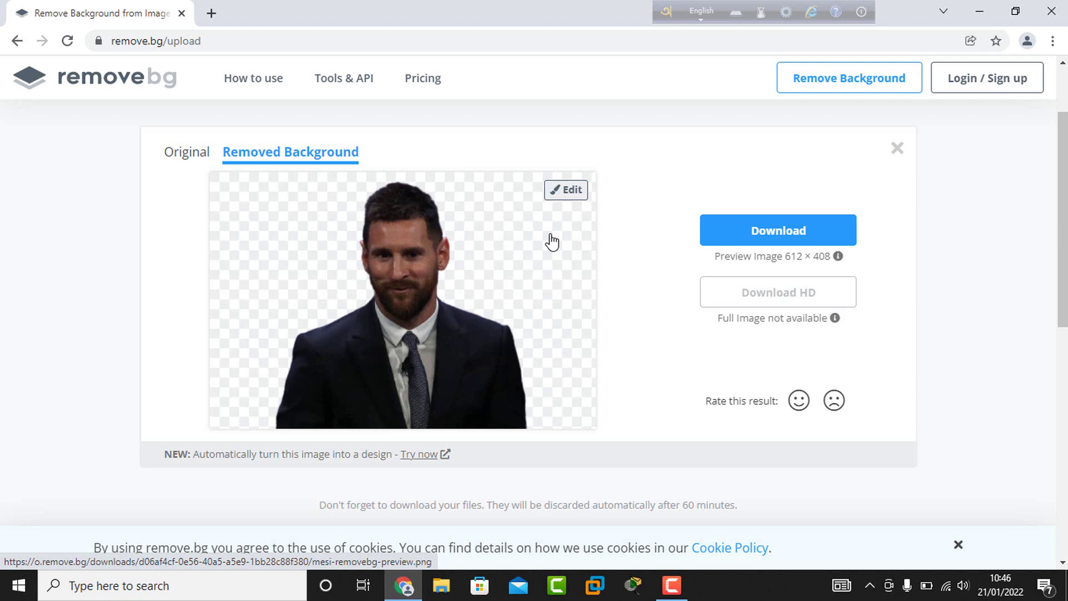
# Open the cutout in the editor and browse the Color and Photo background options.
pyautogui.click(572, 197)
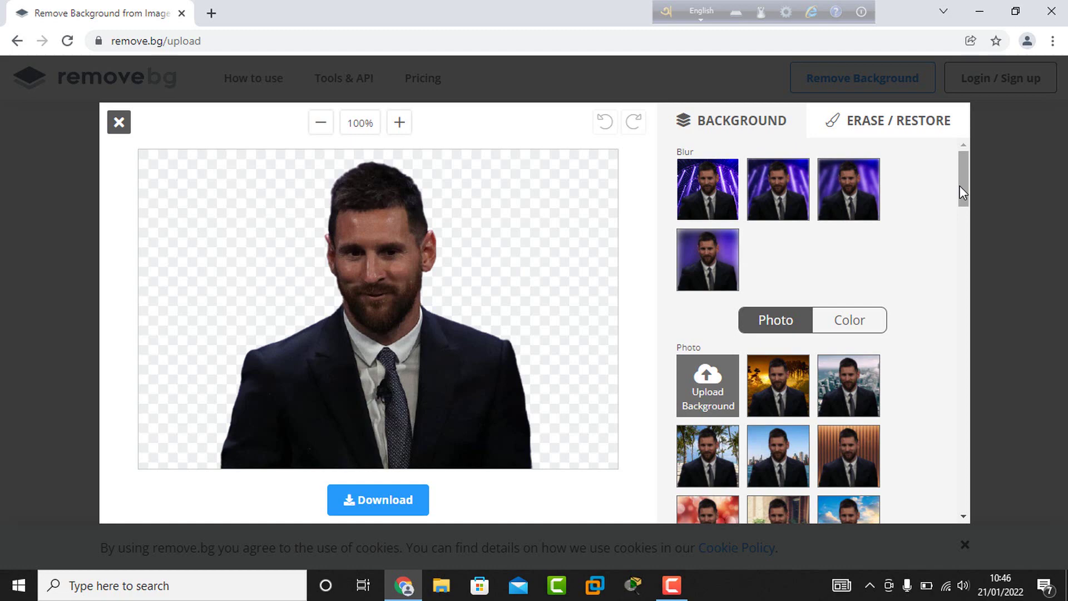
pyautogui.moveTo(960, 187); pyautogui.dragTo(938, 203)
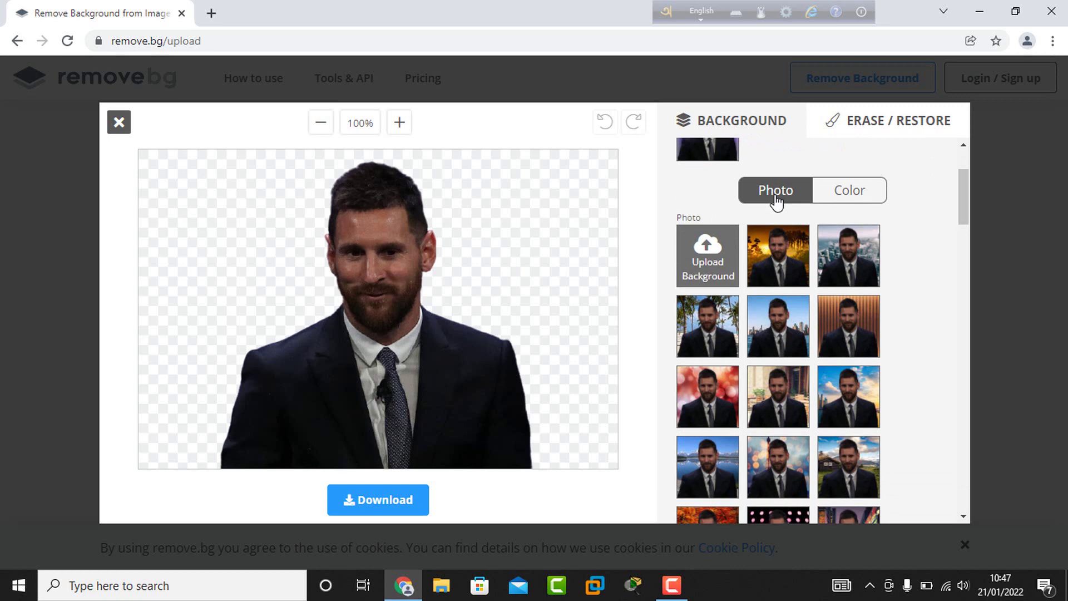
pyautogui.click(838, 199)
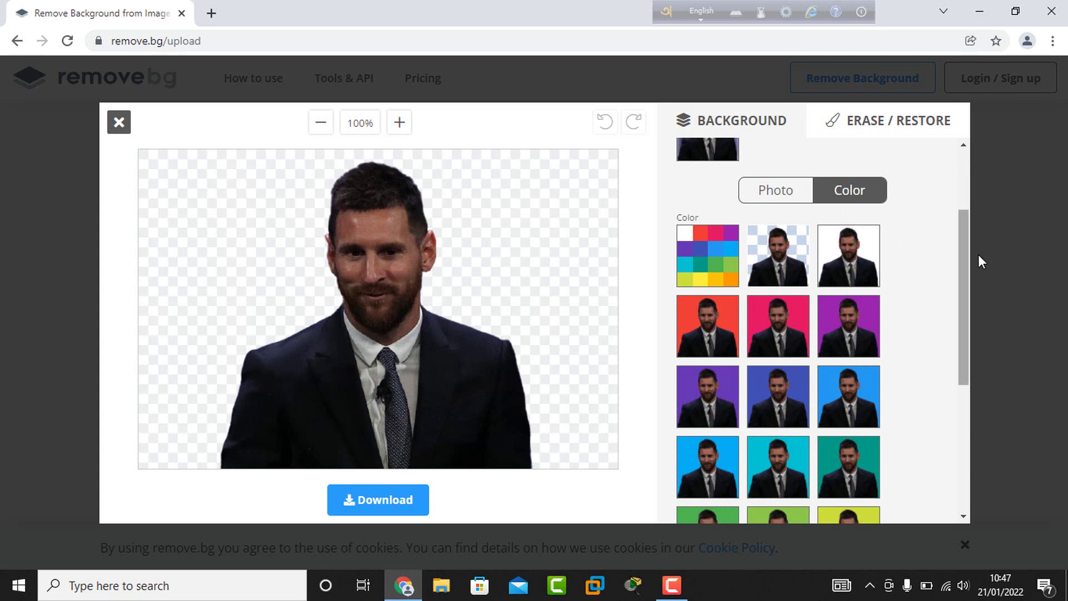
pyautogui.moveTo(968, 253); pyautogui.dragTo(958, 231)
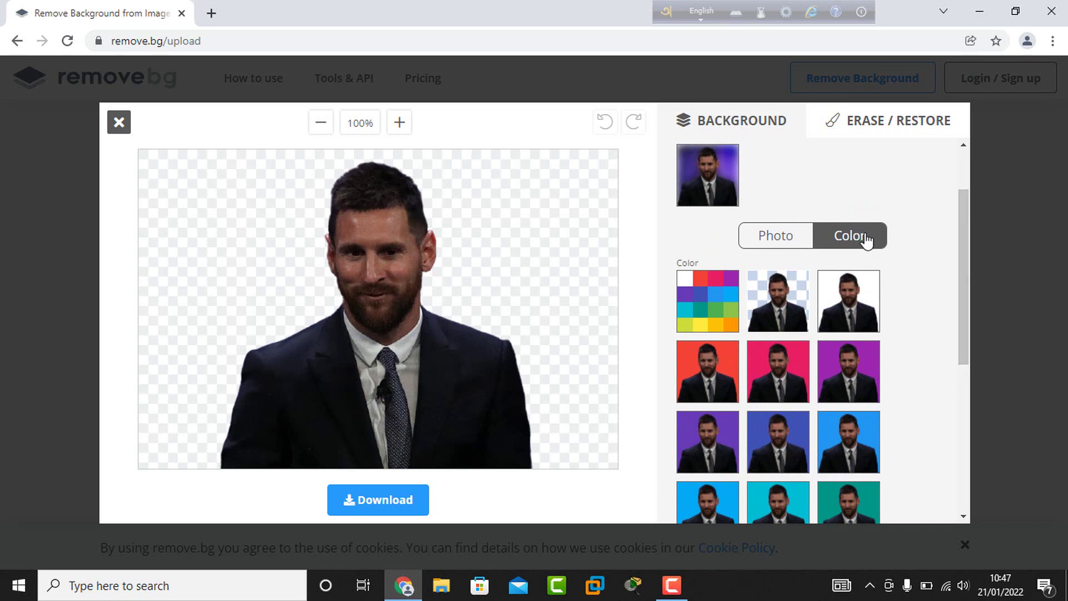
pyautogui.click(783, 243)
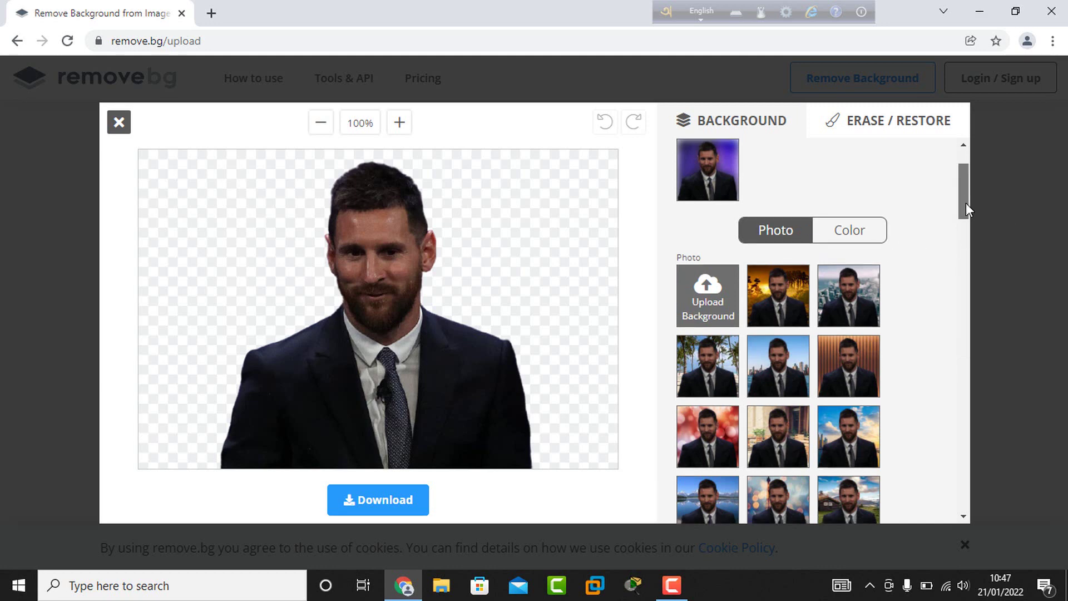
pyautogui.moveTo(966, 203); pyautogui.dragTo(963, 249)
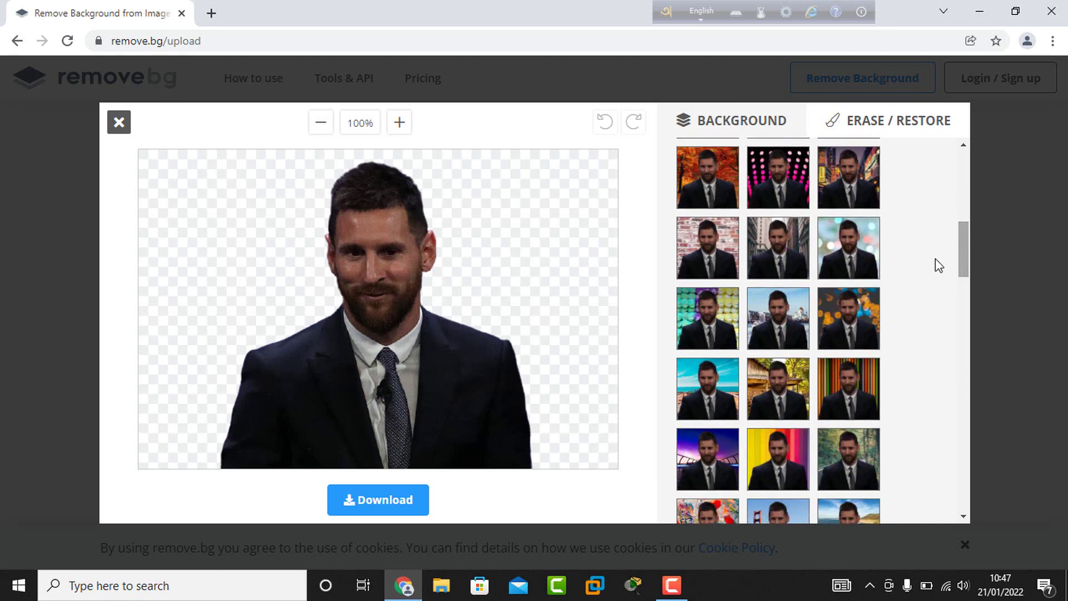
# Try the beach, rainbow stripes and lake-and-mountains photo backgrounds.
pyautogui.click(714, 378)
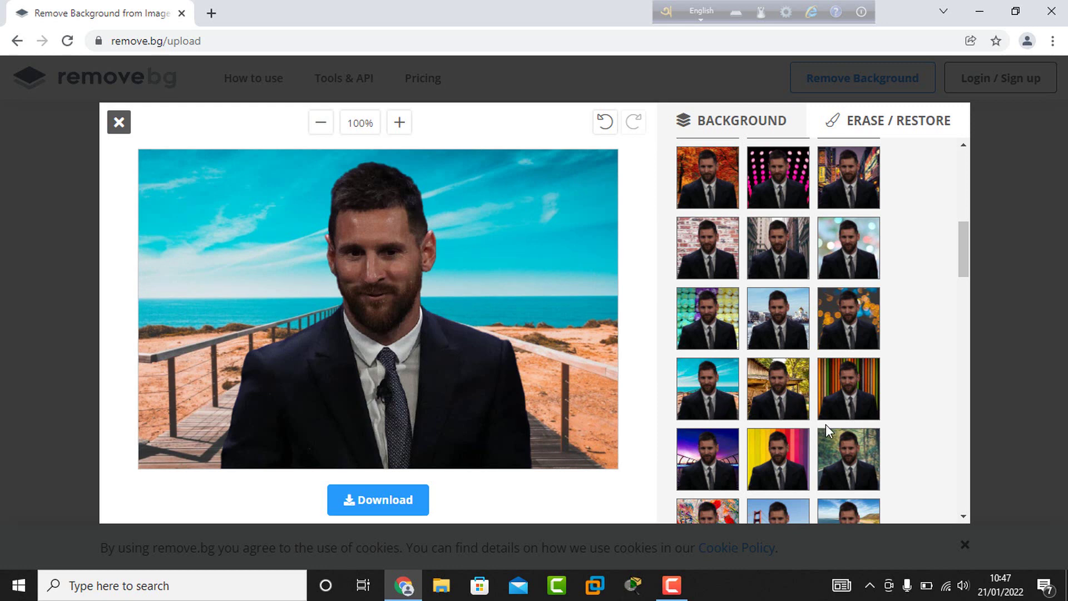
pyautogui.click(792, 469)
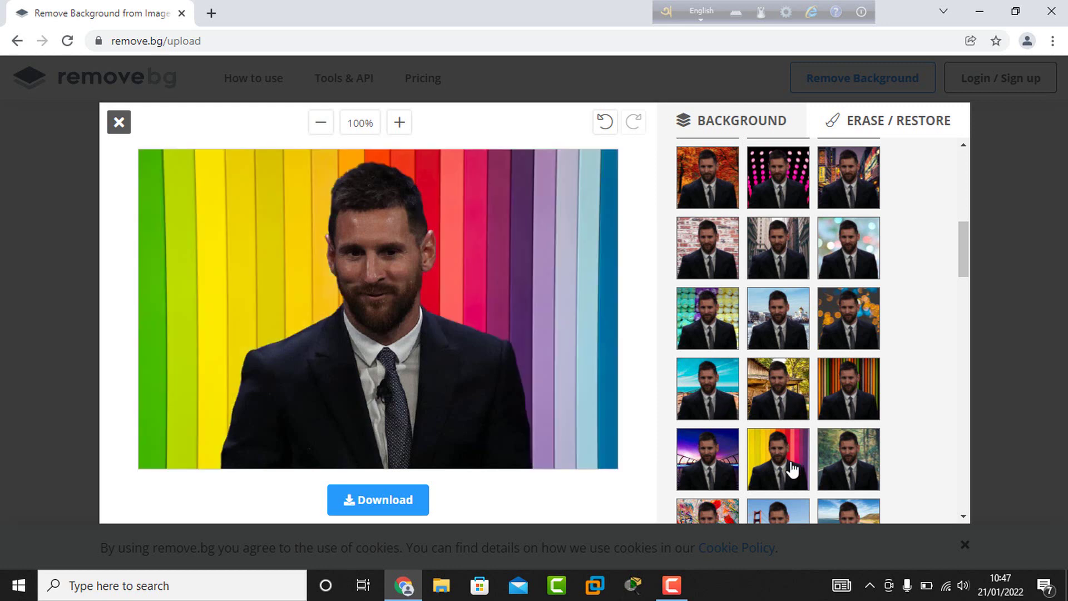
pyautogui.moveTo(963, 271); pyautogui.dragTo(964, 325)
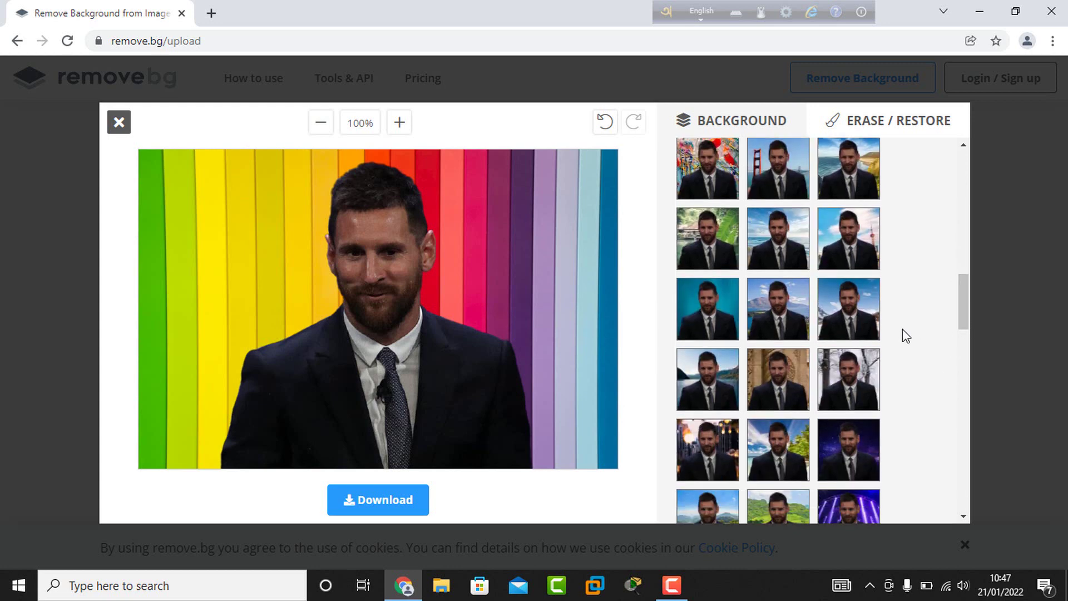
pyautogui.click(708, 394)
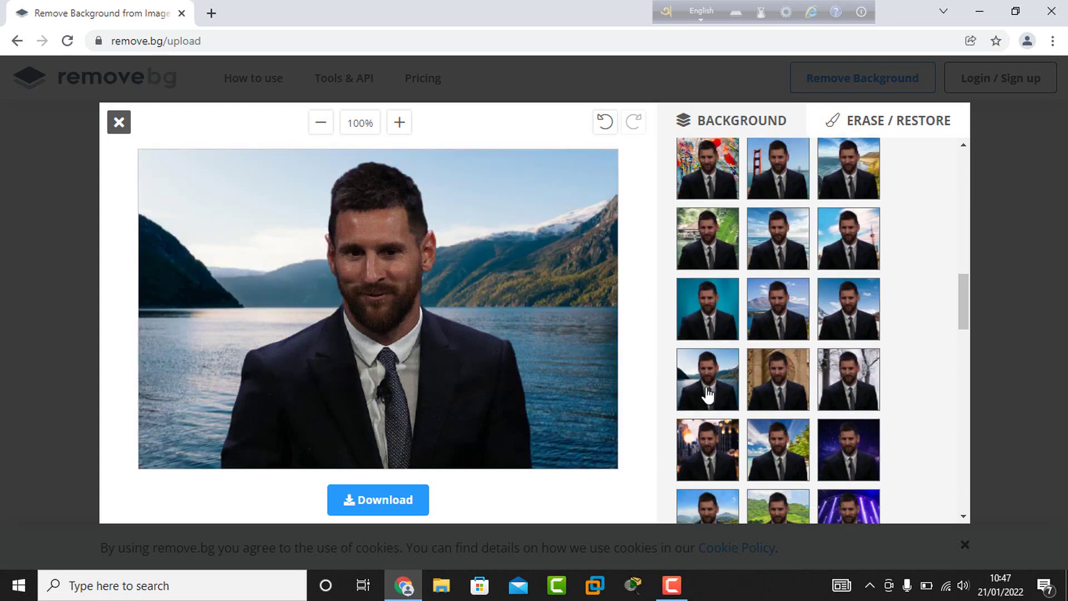
pyautogui.moveTo(966, 305); pyautogui.dragTo(972, 164)
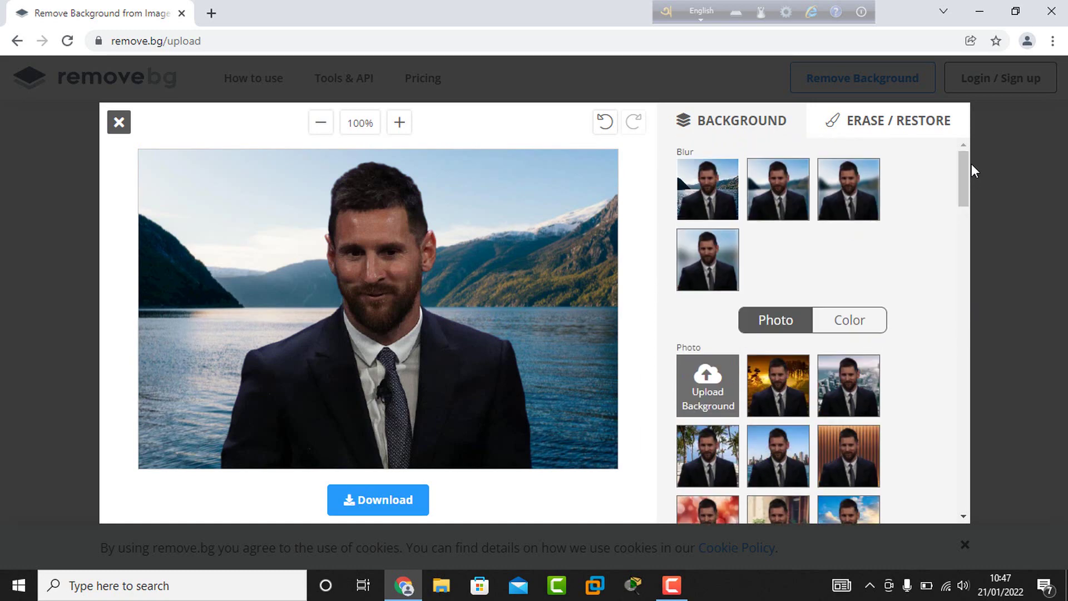
# Try solid light blue, cyan, teal, green and light green backgrounds.
pyautogui.click(848, 329)
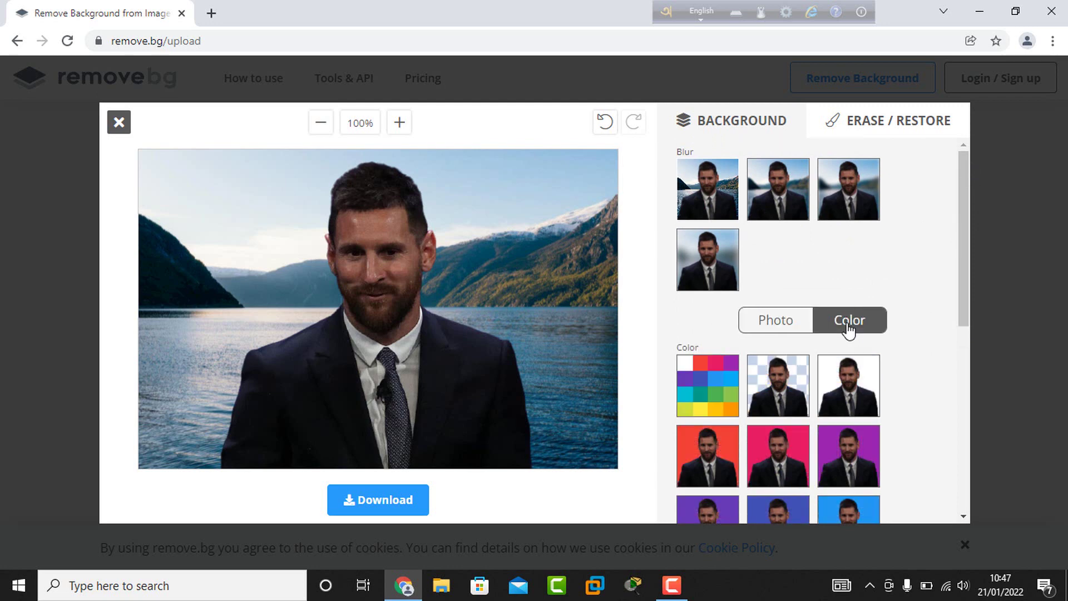
pyautogui.moveTo(962, 268); pyautogui.dragTo(959, 356)
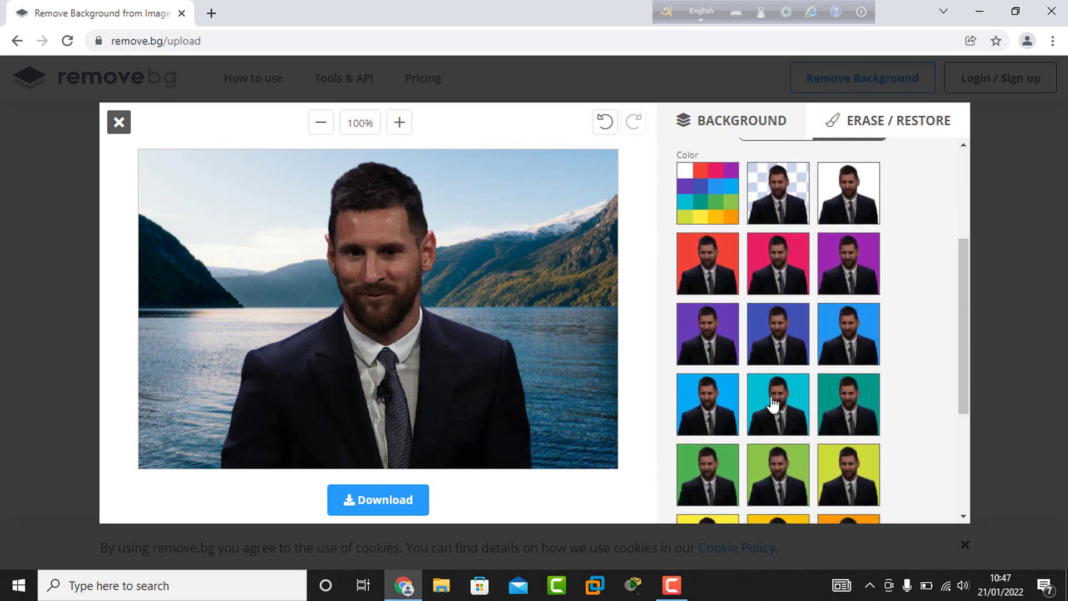
pyautogui.click(701, 417)
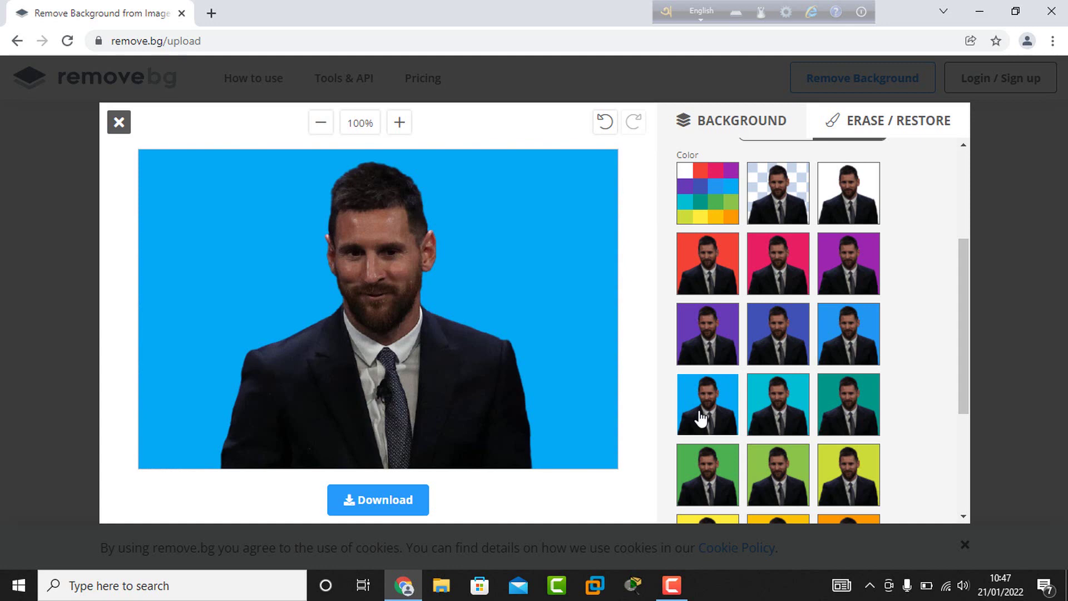
pyautogui.click(784, 429)
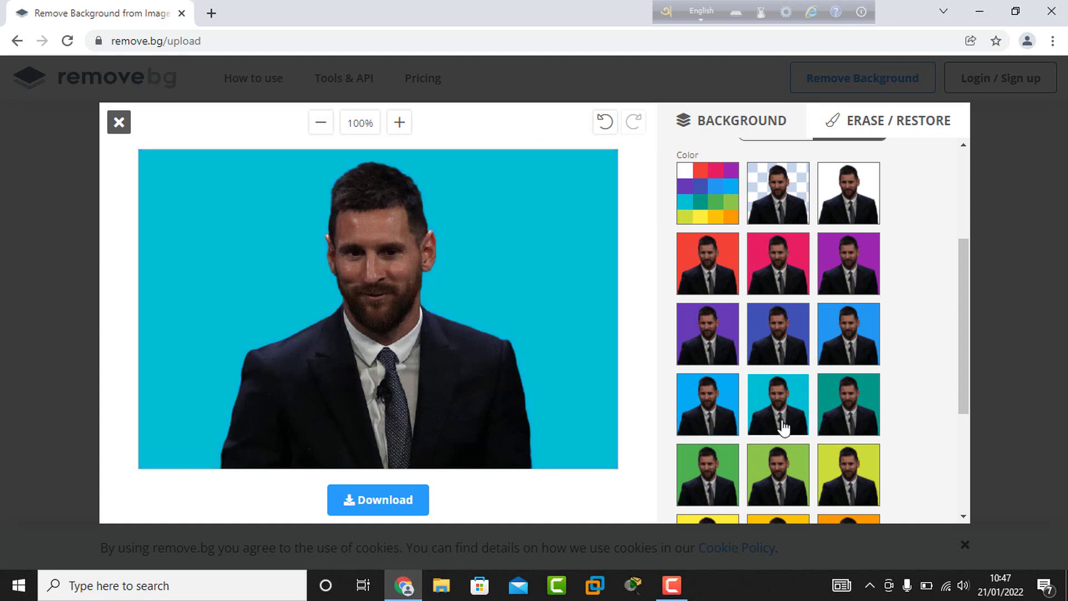
pyautogui.click(836, 424)
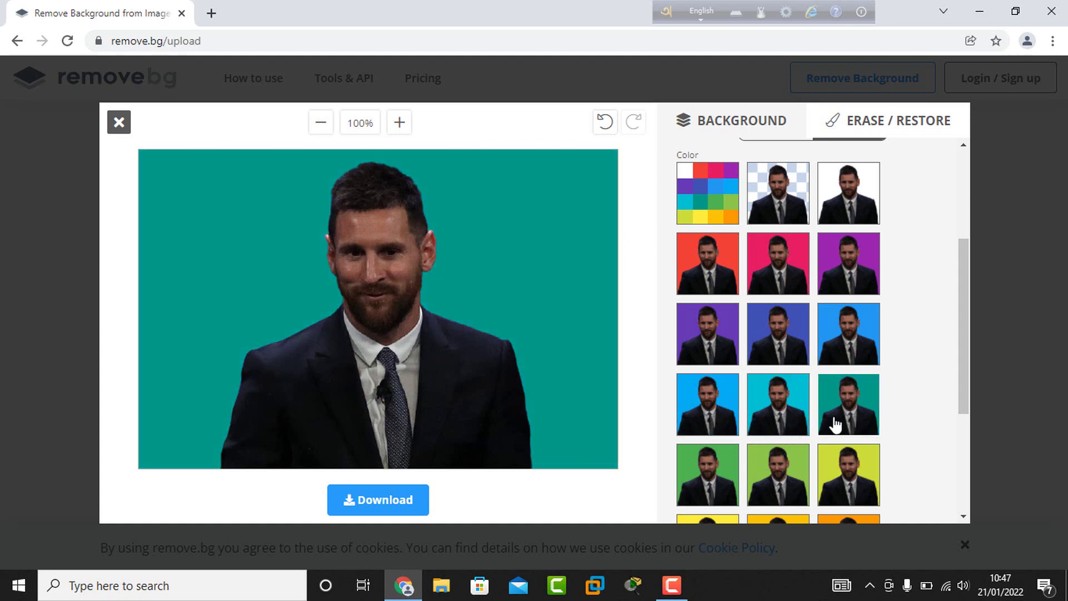
pyautogui.click(728, 474)
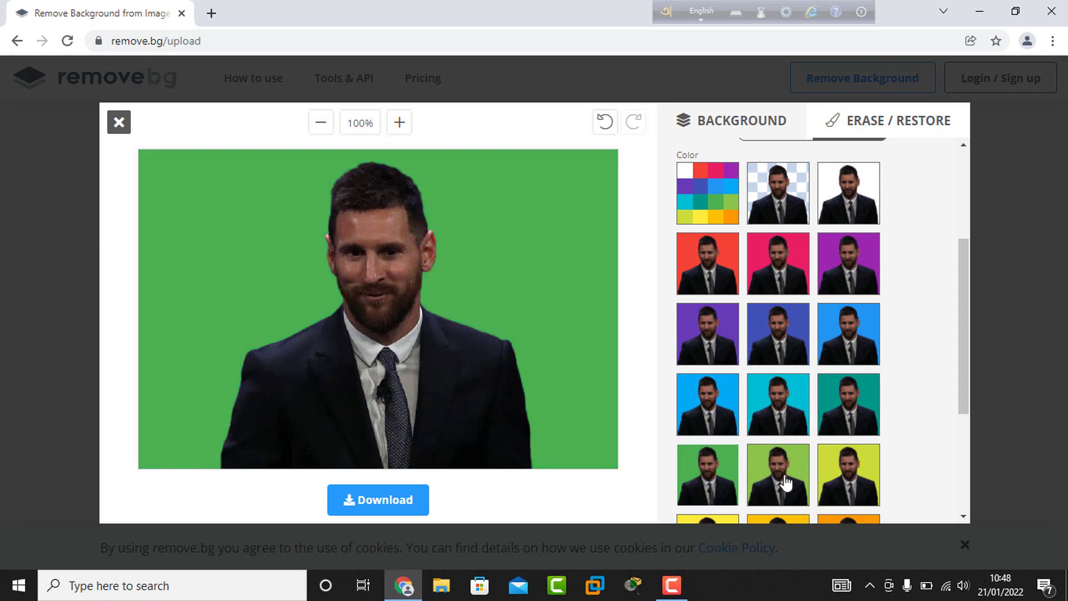
pyautogui.click(780, 483)
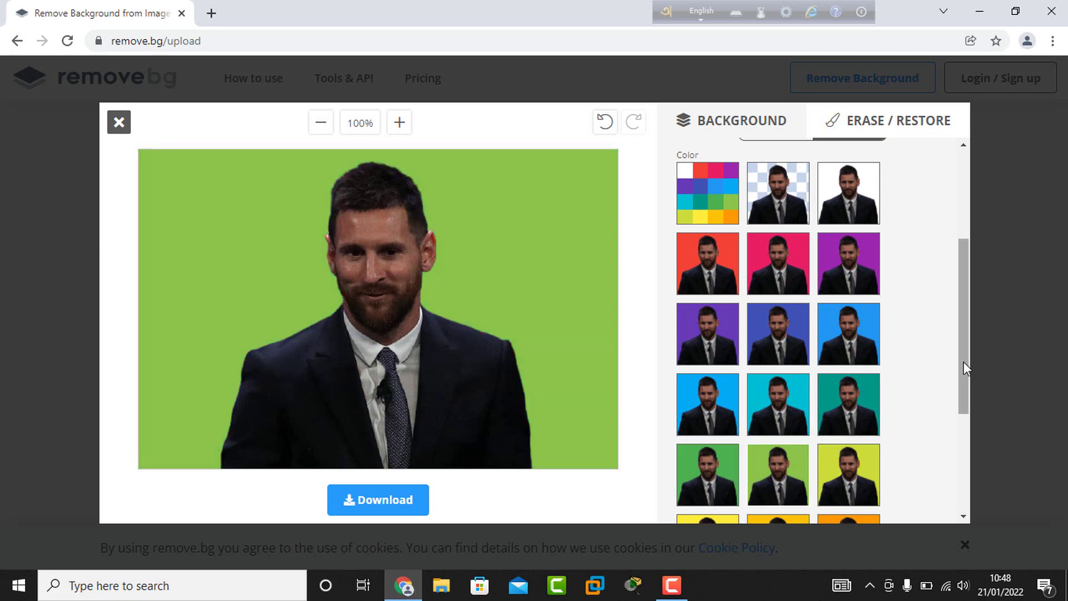
# Try yellow, brown and orange-red, finishing on a solid black background.
pyautogui.moveTo(964, 362); pyautogui.dragTo(957, 422)
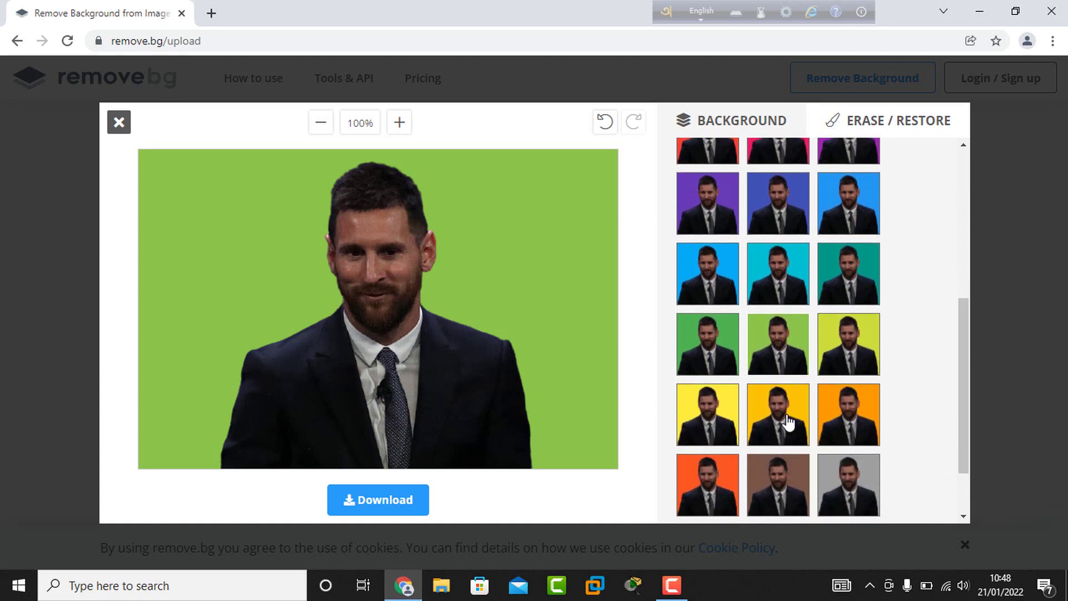
pyautogui.click(692, 424)
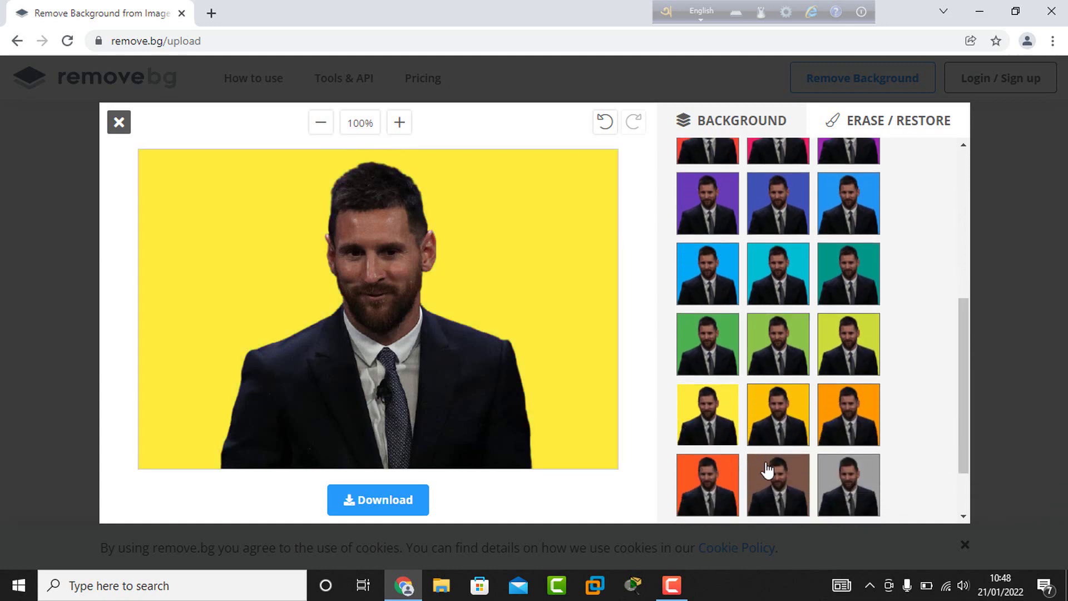
pyautogui.click(768, 486)
pyautogui.click(711, 498)
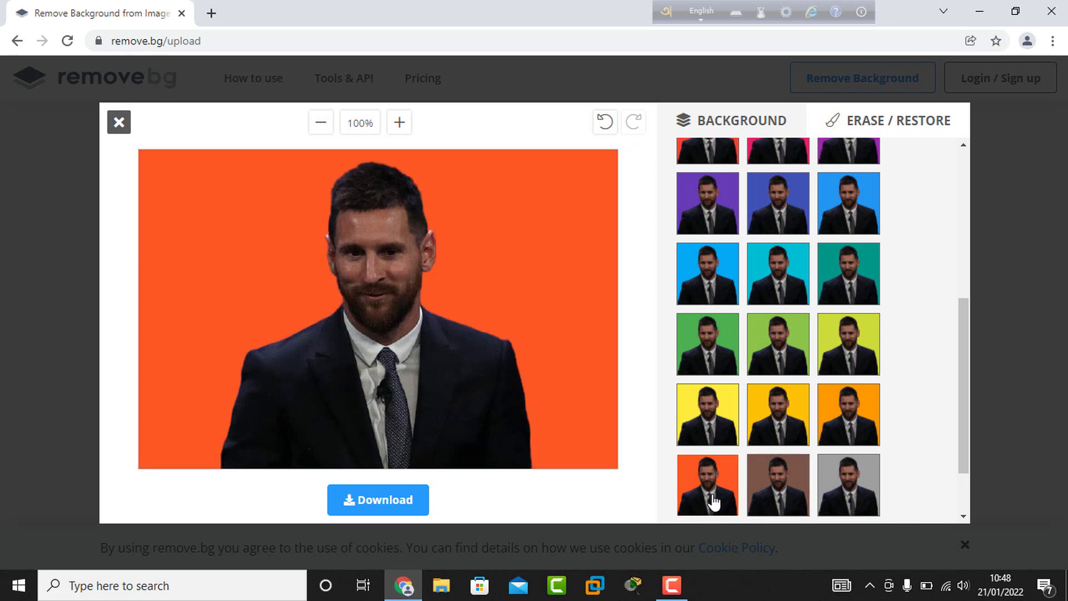
pyautogui.moveTo(961, 369); pyautogui.dragTo(962, 442)
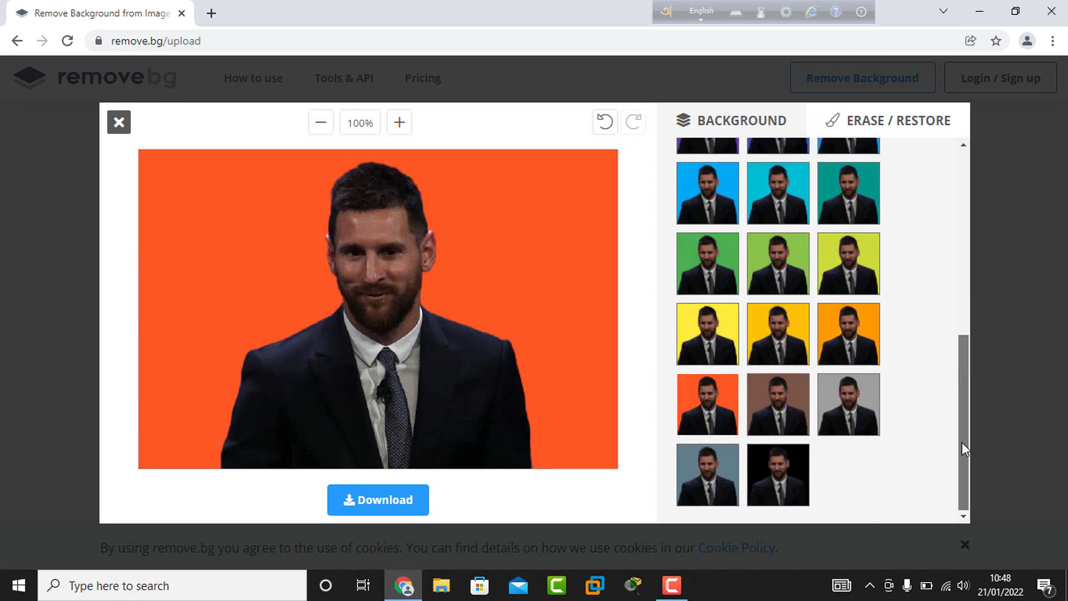
pyautogui.click(799, 486)
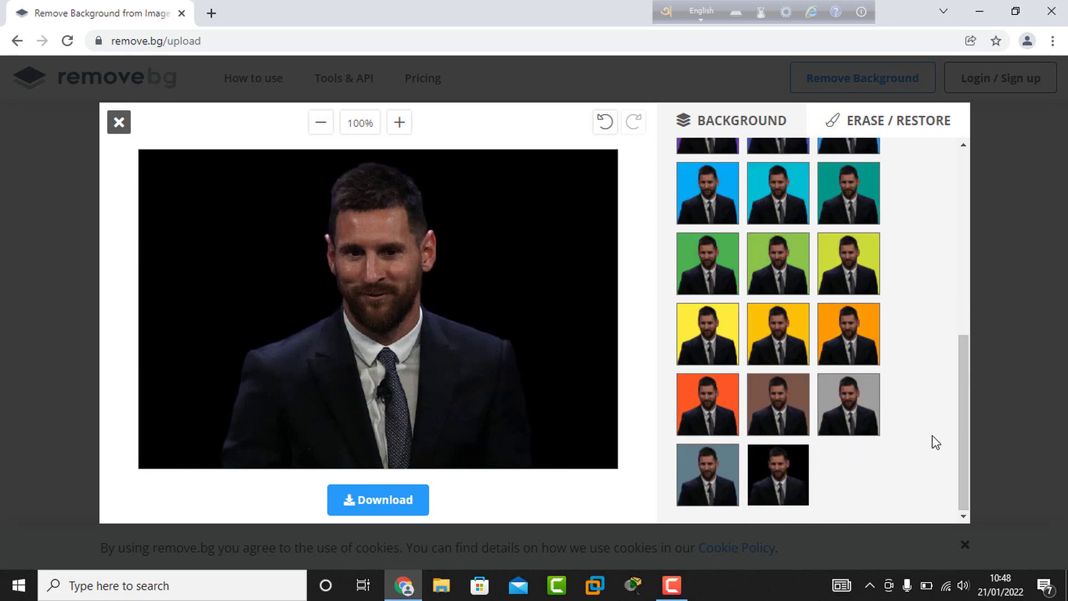
pyautogui.moveTo(964, 429); pyautogui.dragTo(964, 245)
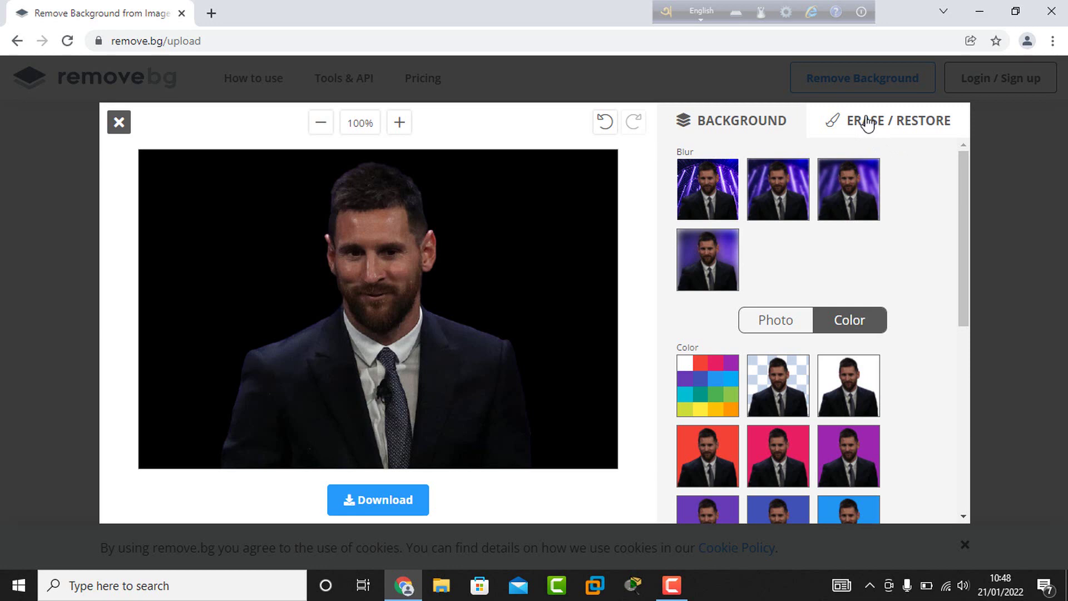
# Enlarge the Erase/Restore brush and undo the background changes back to yellow.
pyautogui.click(867, 124)
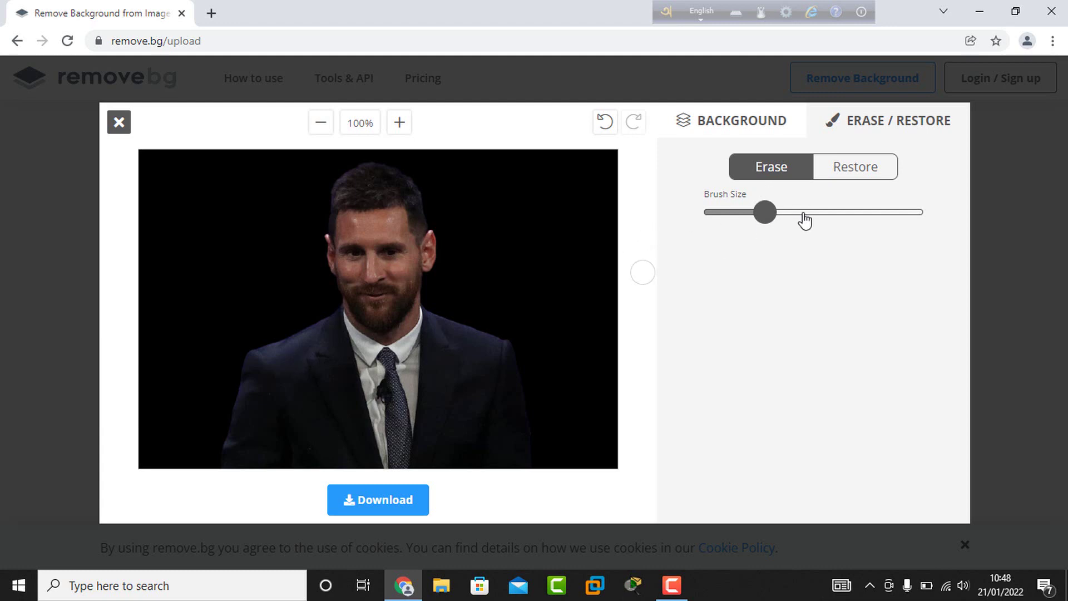
pyautogui.moveTo(765, 216); pyautogui.dragTo(799, 217)
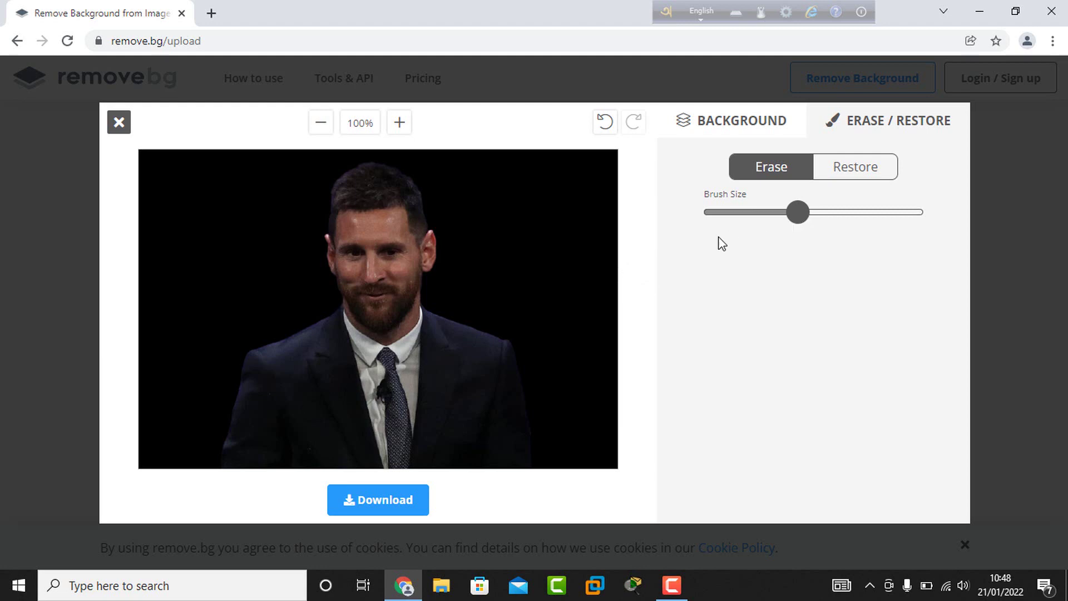
pyautogui.click(605, 123)
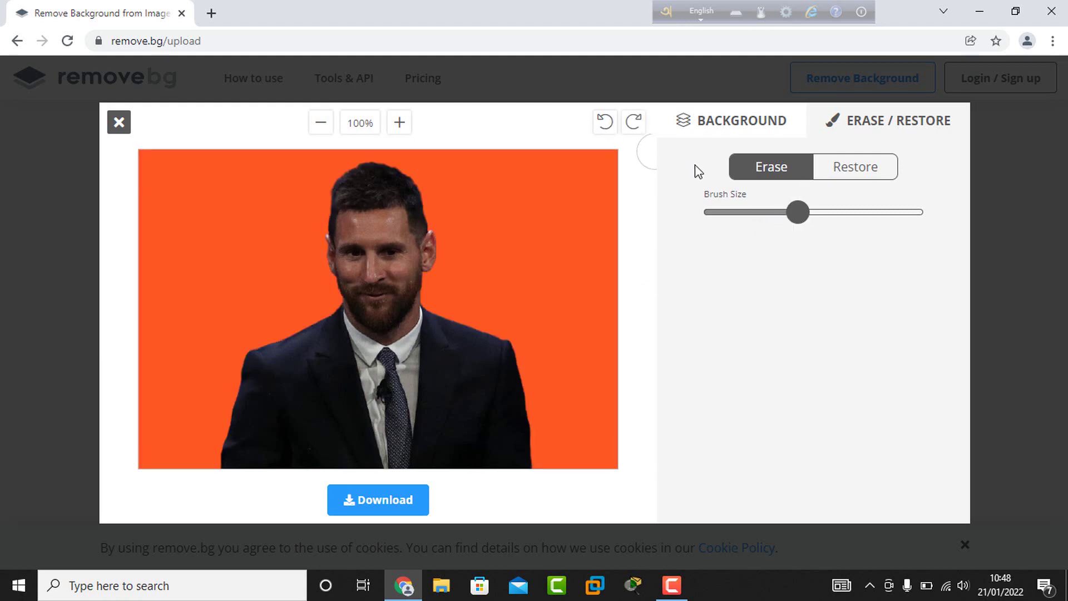
pyautogui.click(606, 123)
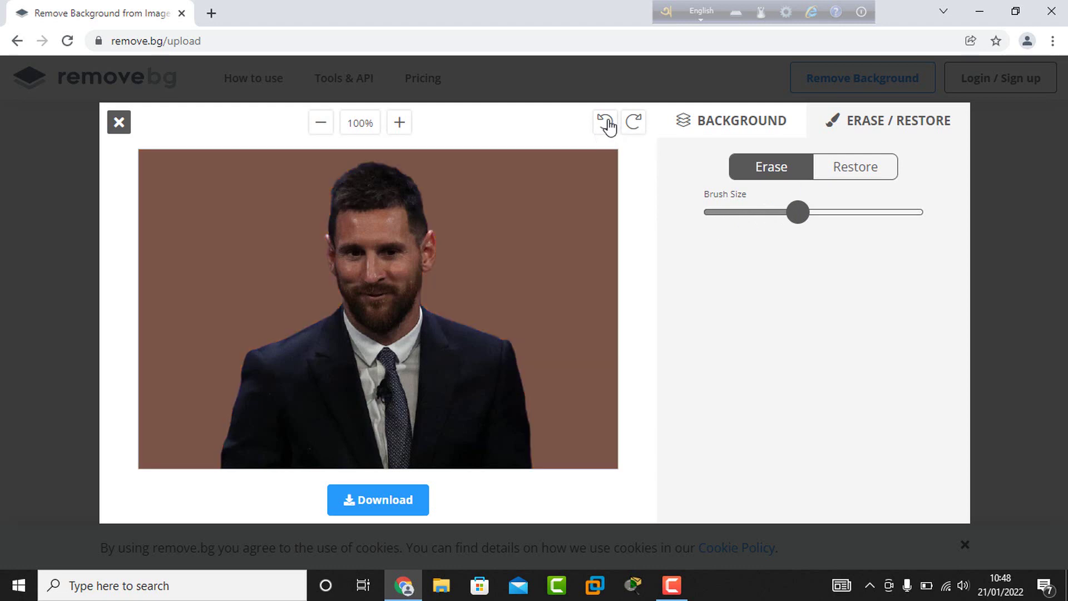
pyautogui.click(607, 123)
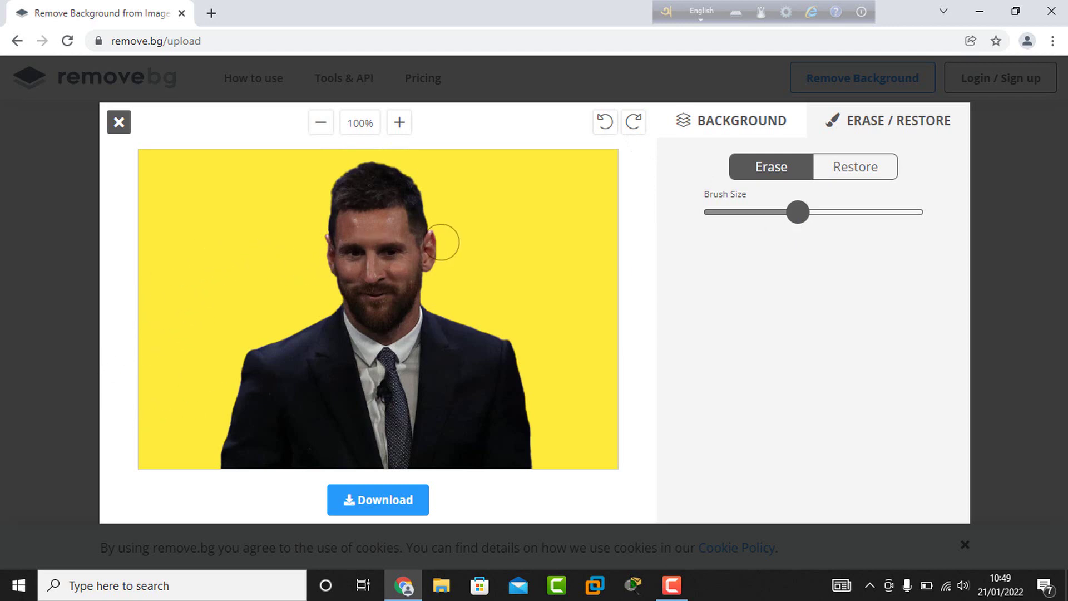
# Test-erase beside the right ear and across the hair, then undo every erasure.
pyautogui.moveTo(442, 243); pyautogui.dragTo(434, 270)
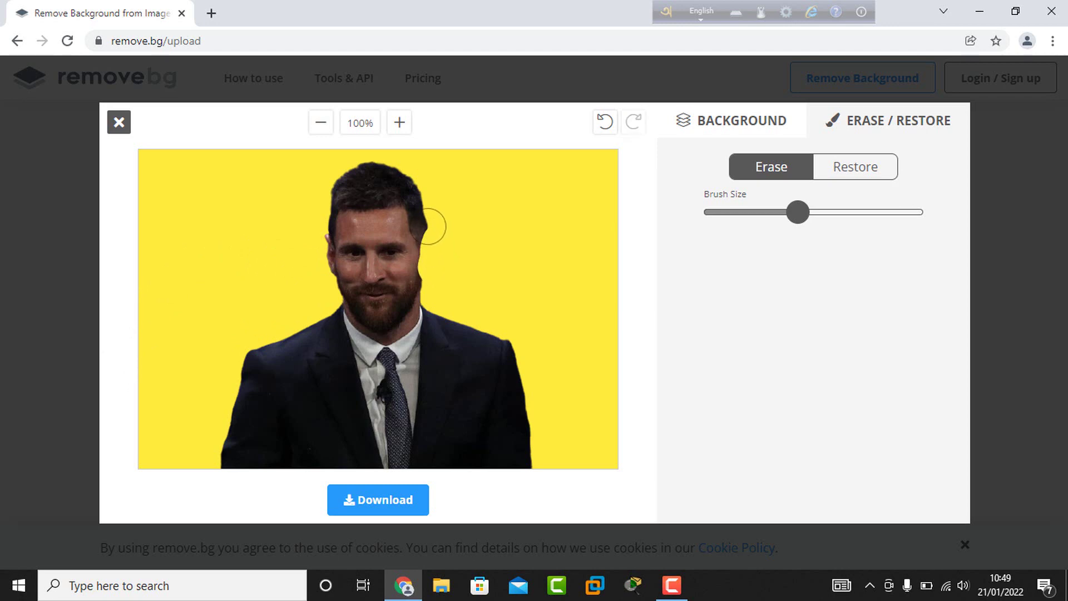
pyautogui.moveTo(416, 187)
pyautogui.mouseDown()
pyautogui.moveTo(428, 225)
pyautogui.moveTo(431, 178)
pyautogui.moveTo(413, 166)
pyautogui.moveTo(358, 176)
pyautogui.moveTo(400, 171)
pyautogui.mouseUp()
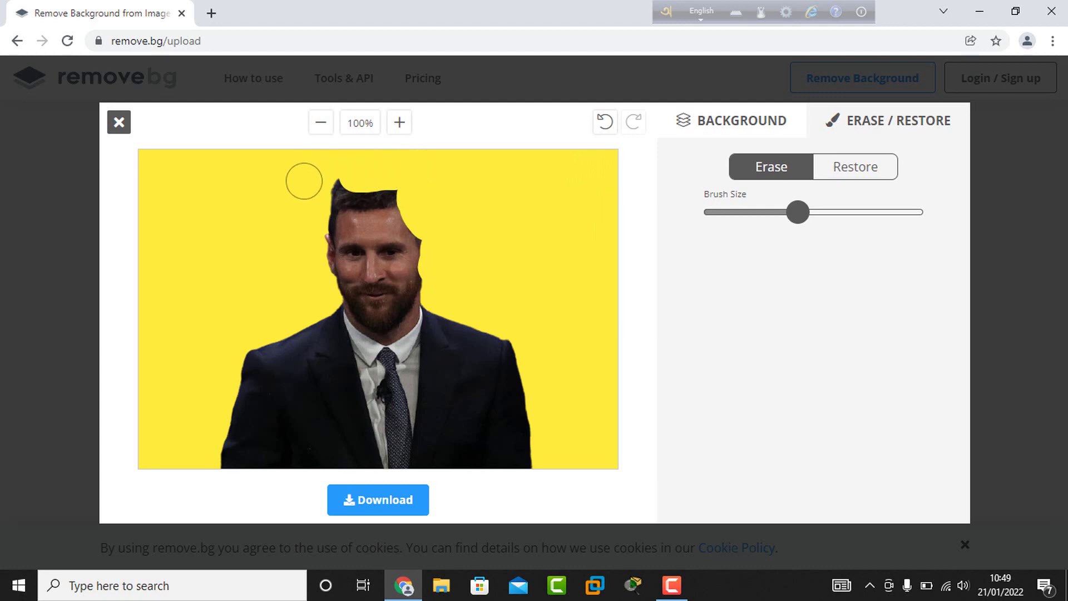
pyautogui.moveTo(317, 190)
pyautogui.mouseDown()
pyautogui.moveTo(358, 169)
pyautogui.moveTo(397, 177)
pyautogui.mouseUp()
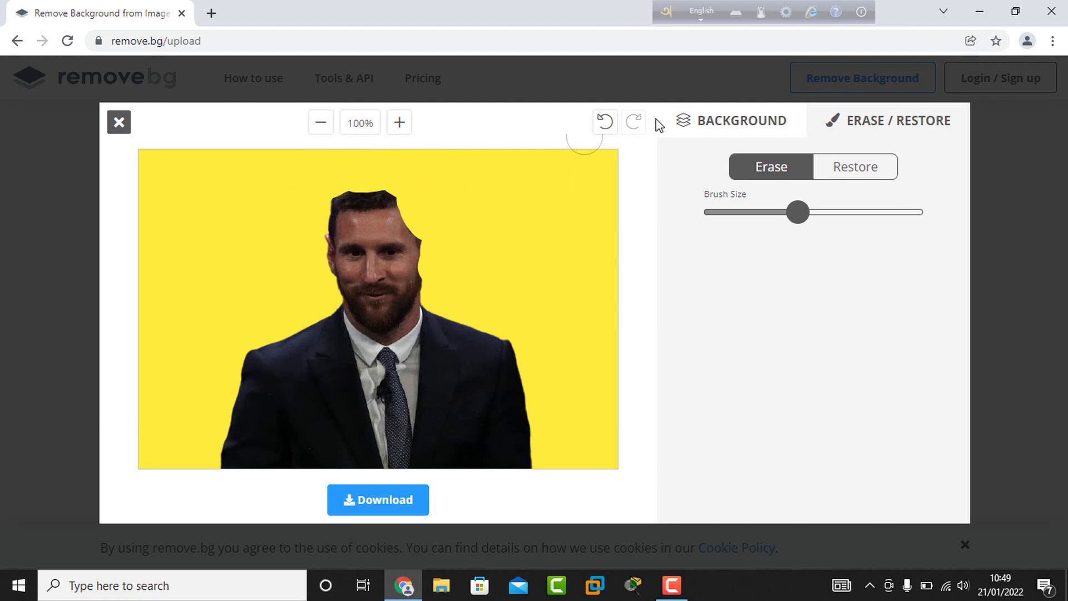
pyautogui.click(607, 125)
pyautogui.click(607, 125)
pyautogui.click(608, 125)
pyautogui.click(607, 125)
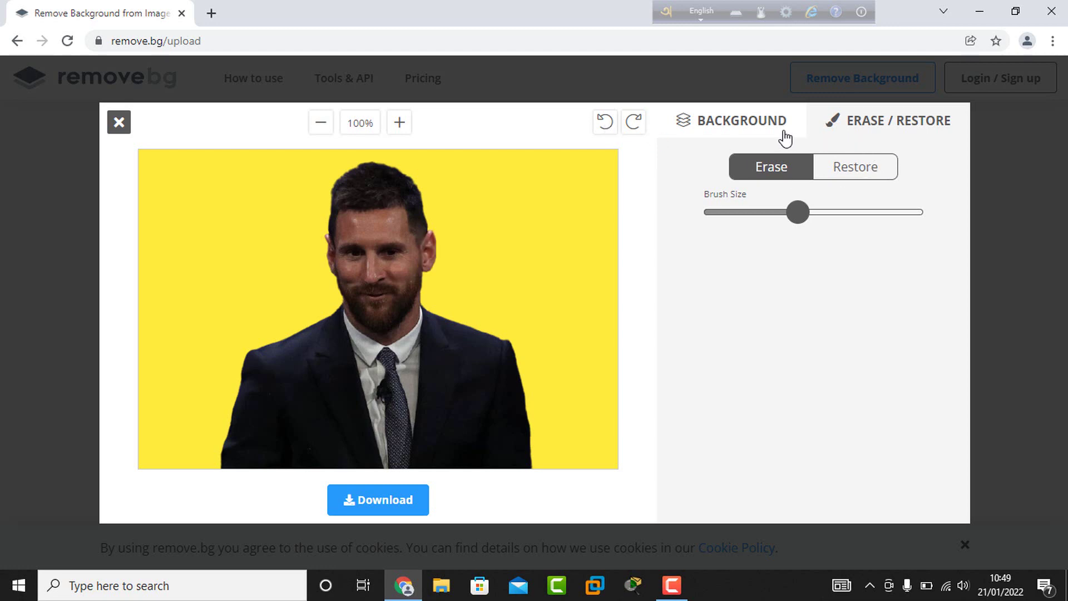
# Switch the background from yellow to the light-blue colour swatch.
pyautogui.click(756, 129)
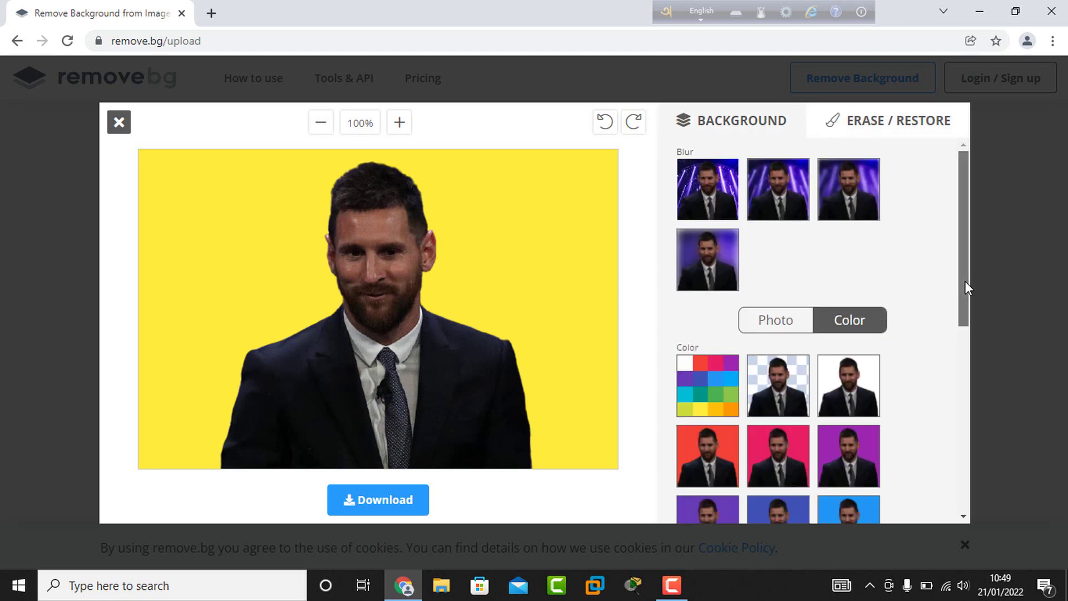
pyautogui.moveTo(966, 281); pyautogui.dragTo(939, 395)
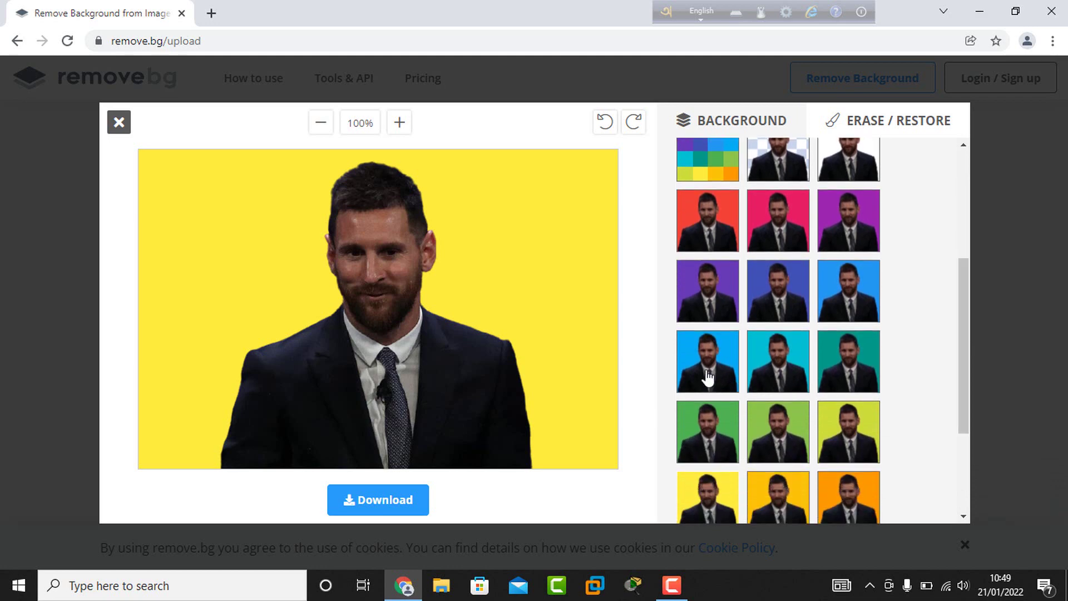
pyautogui.click(707, 377)
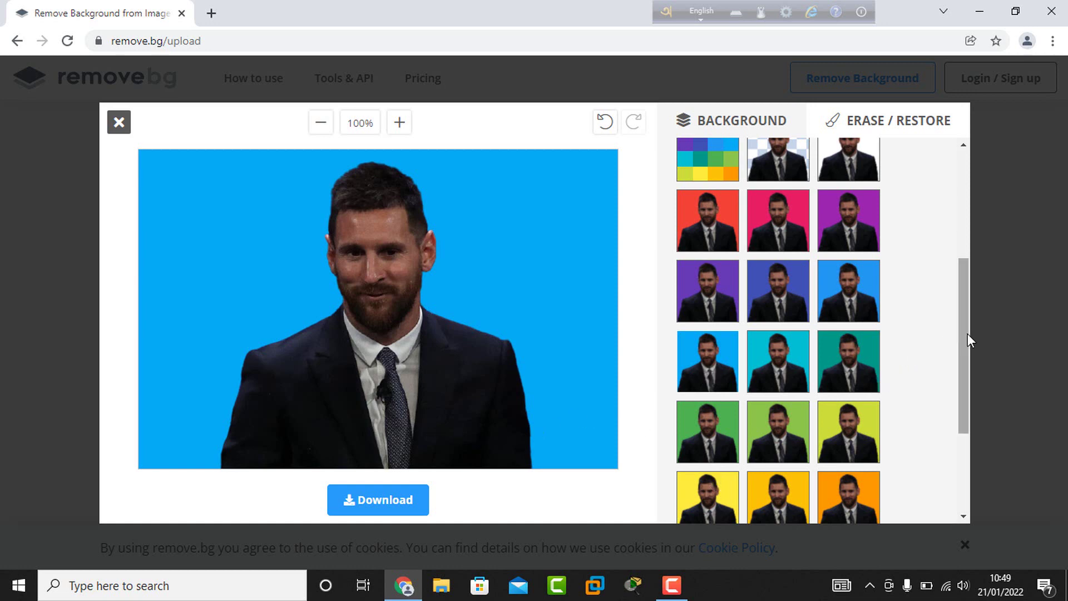
pyautogui.moveTo(967, 333); pyautogui.dragTo(937, 436)
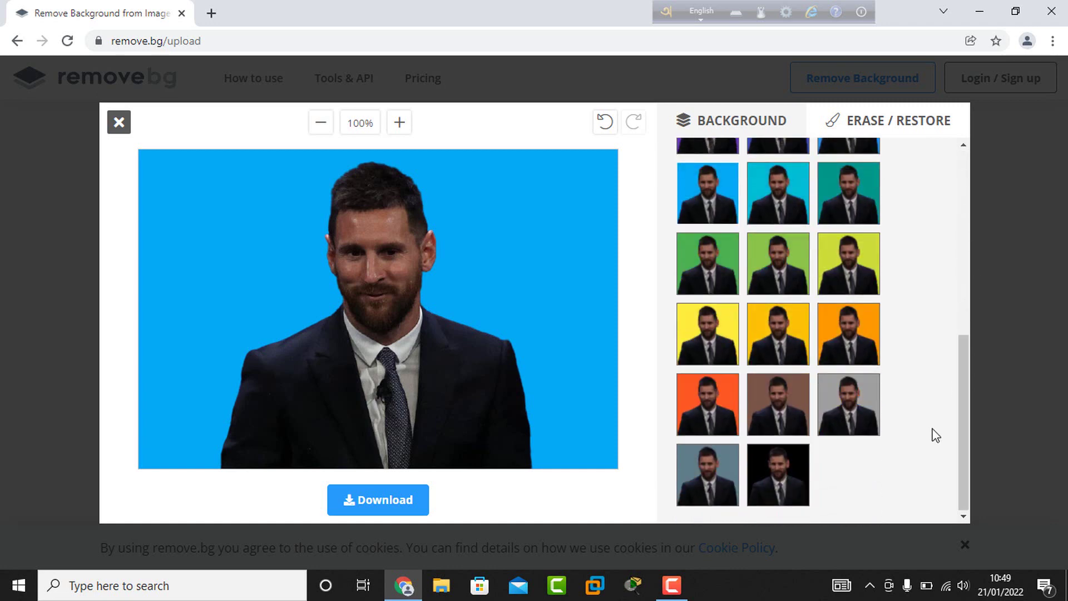
# Download the edited image as a PNG file and close the download popup.
pyautogui.click(387, 501)
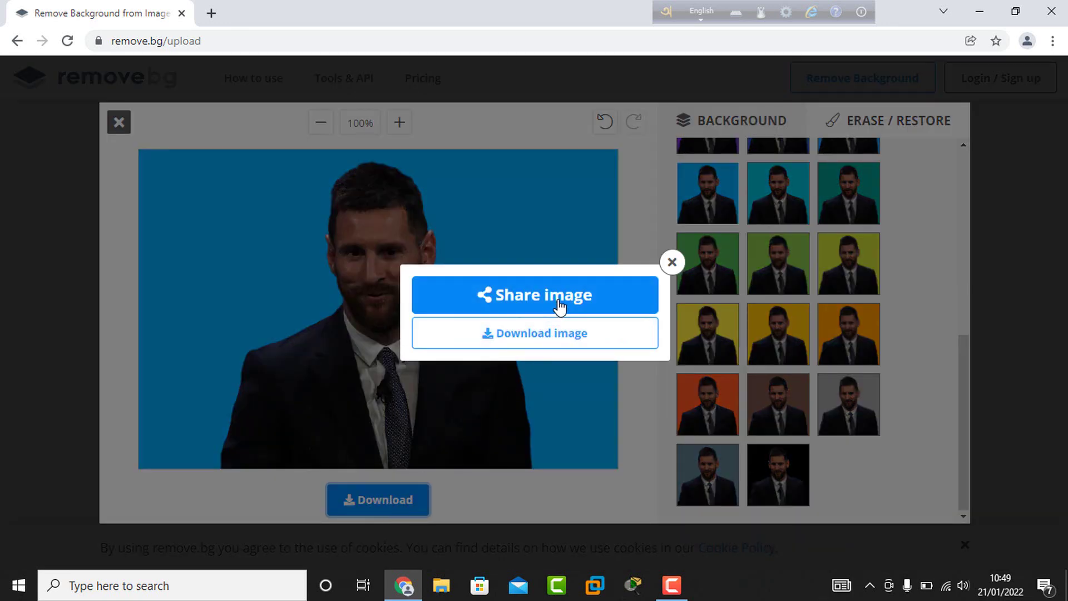
pyautogui.click(538, 338)
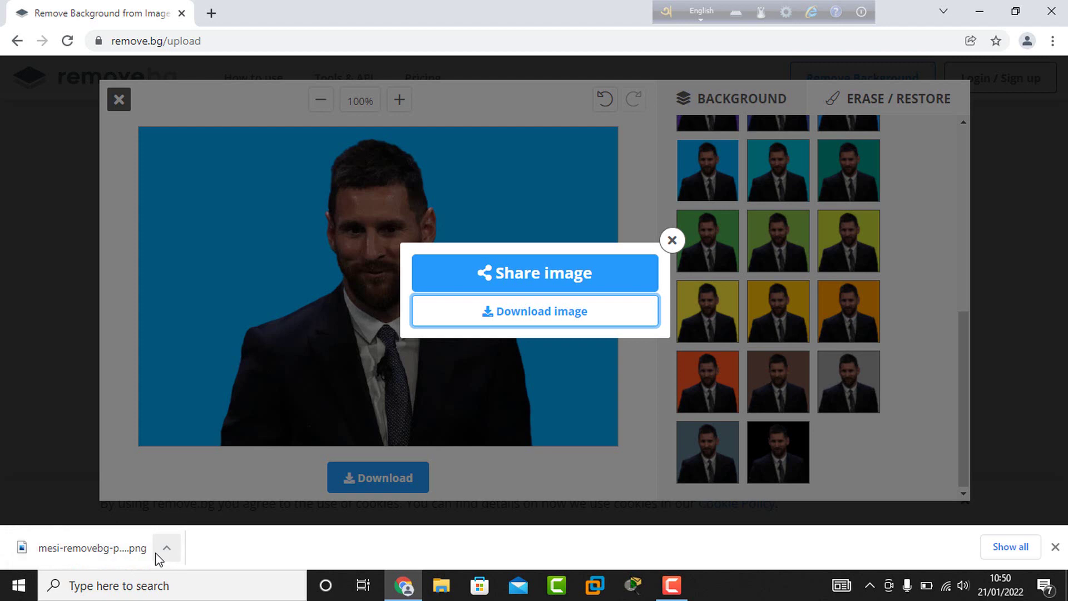
pyautogui.click(673, 241)
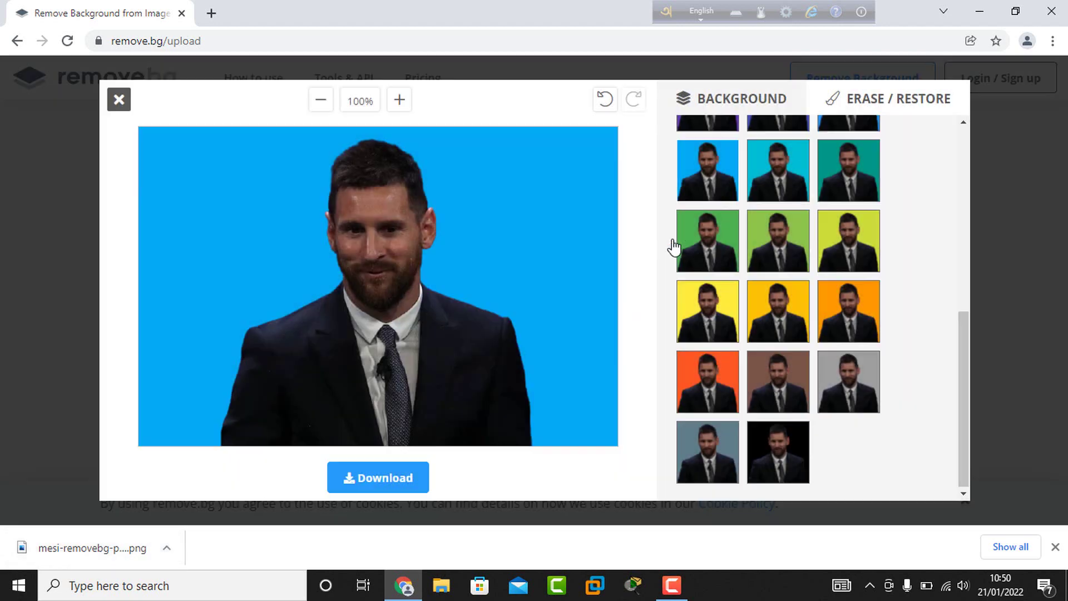
# Open mesi-removebg-preview.png from Chrome's download shelf in Photos.
pyautogui.click(58, 551)
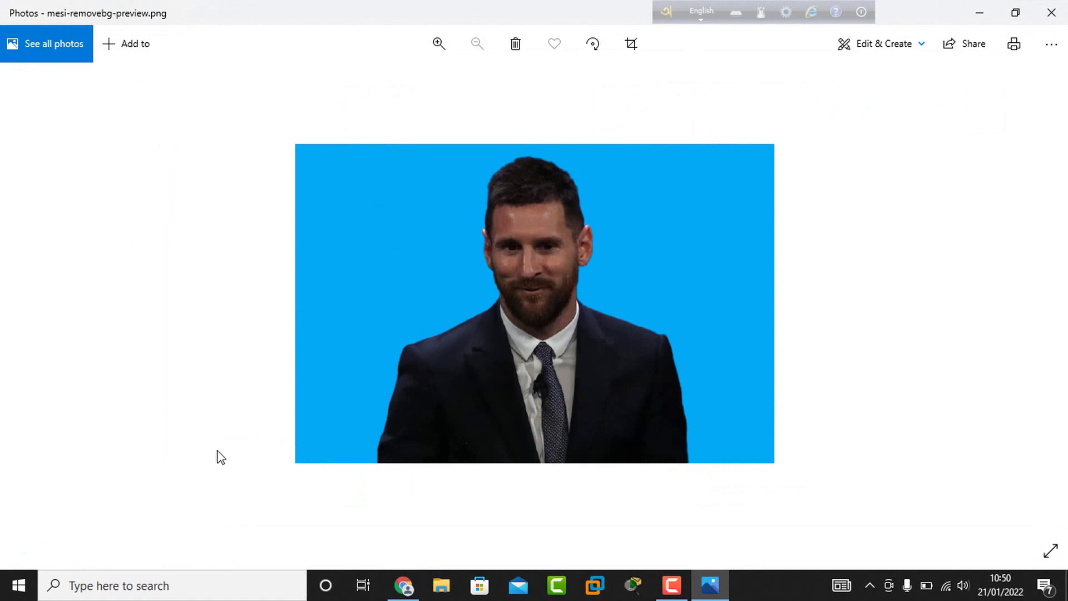